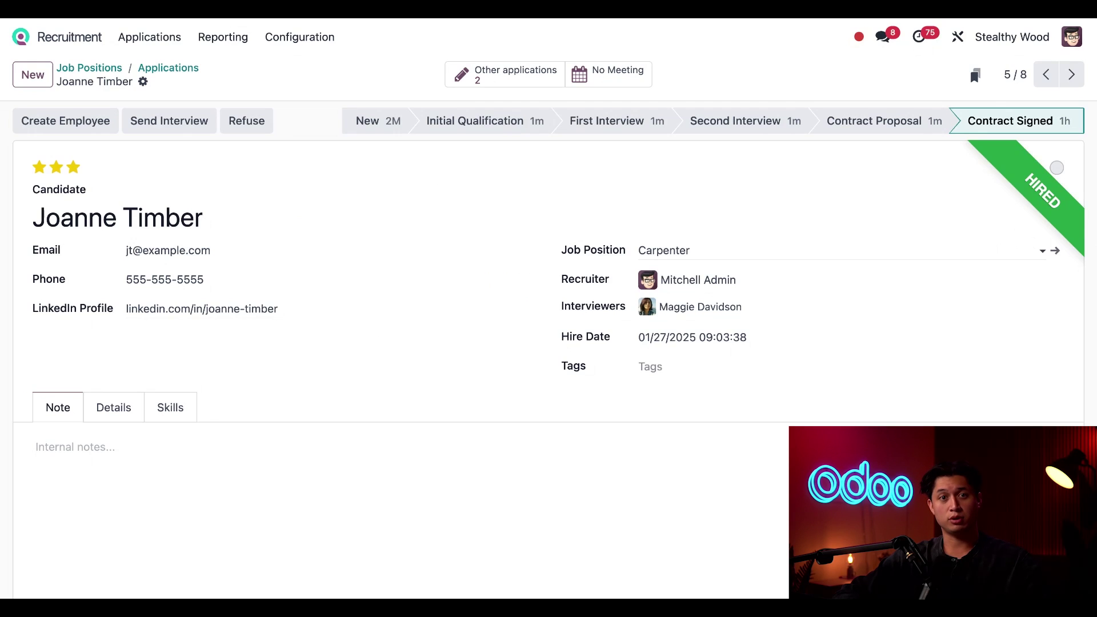
Step: Create an employee record from the hired carpenter's job application
click(78, 131)
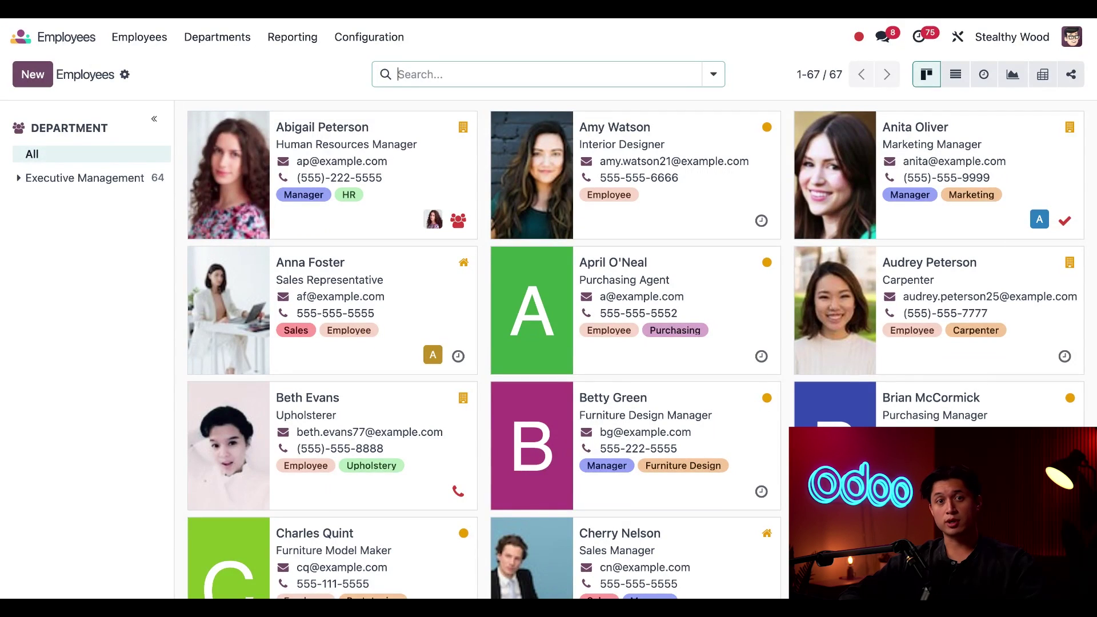
Step: Search the Employees directory for the new carpenter by name and open her record
text(joanne)
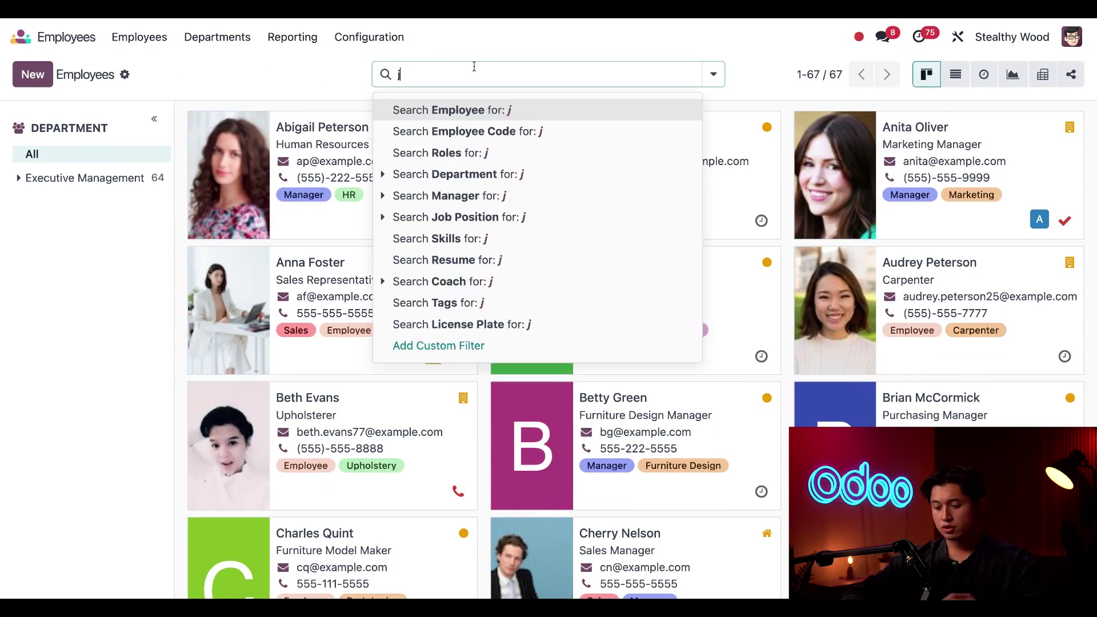
key(Return)
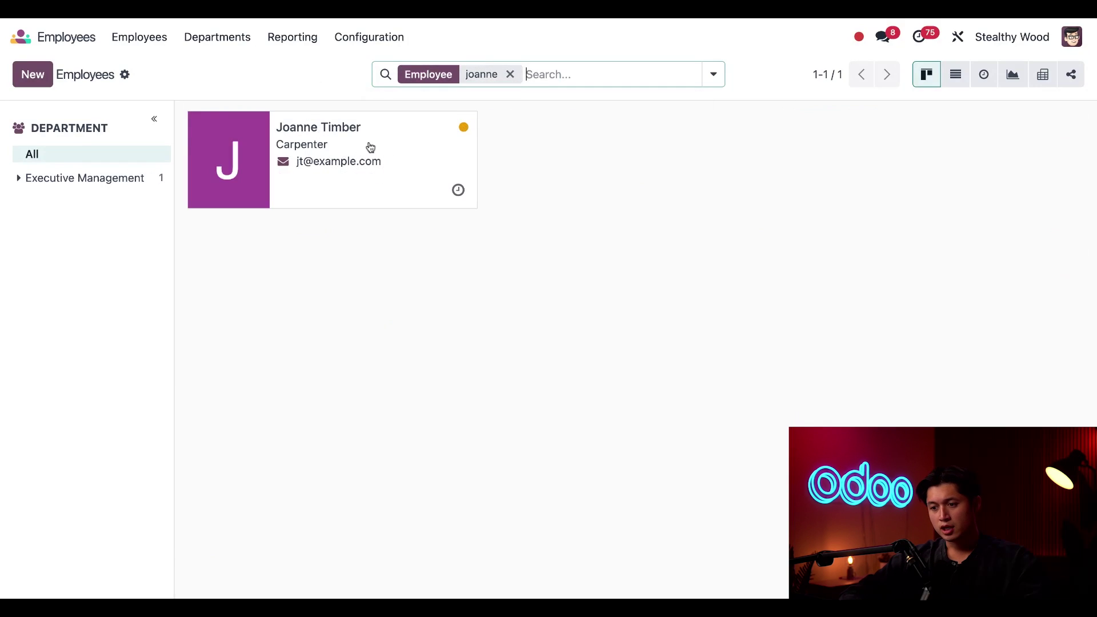
click(361, 154)
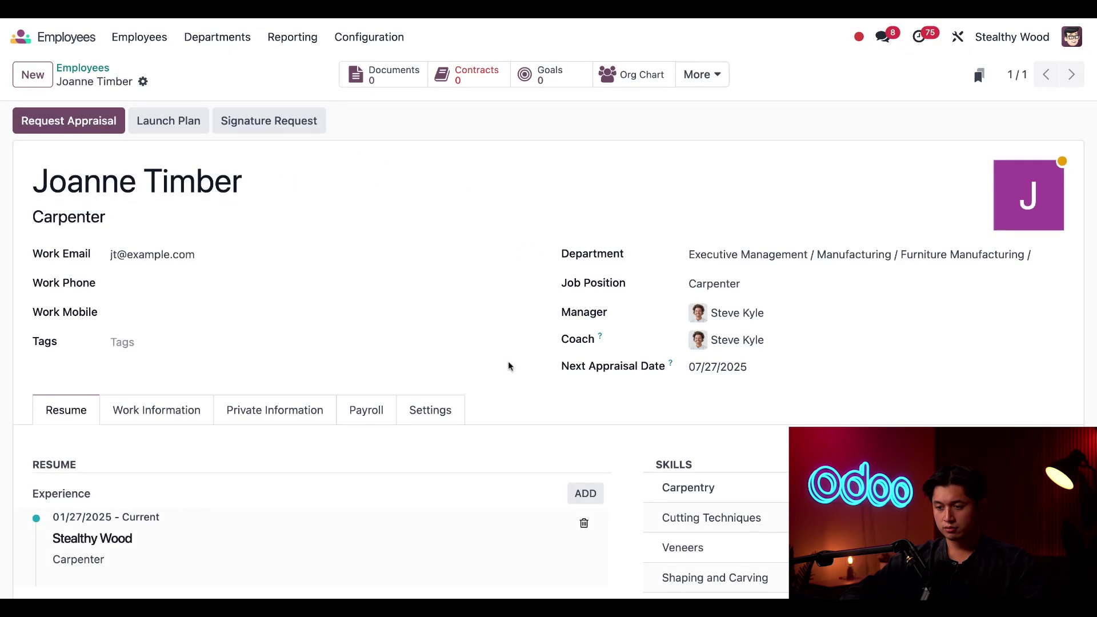
scroll(508, 361, down, 1)
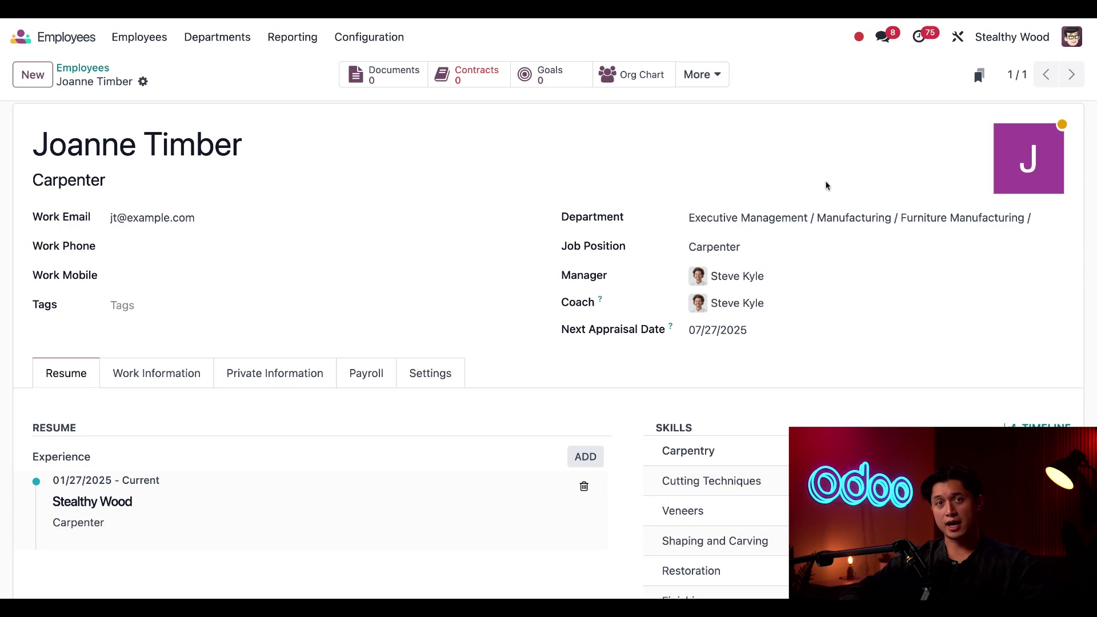
Step: Upload a profile photo for the carpenter and enter her work phone number
mouse_move(1007, 183)
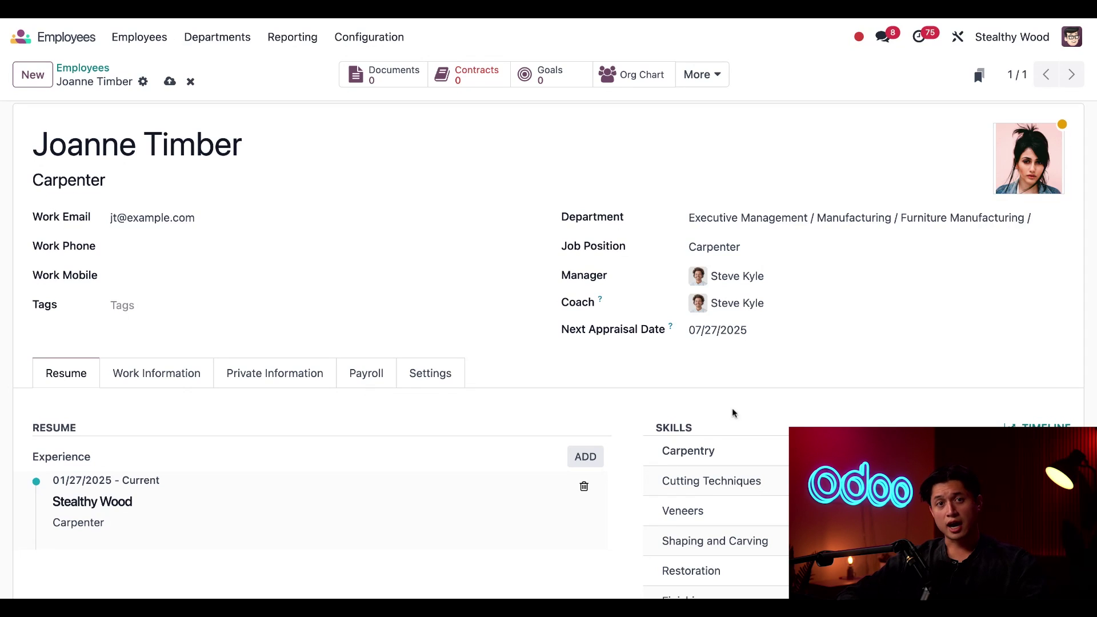
click(171, 250)
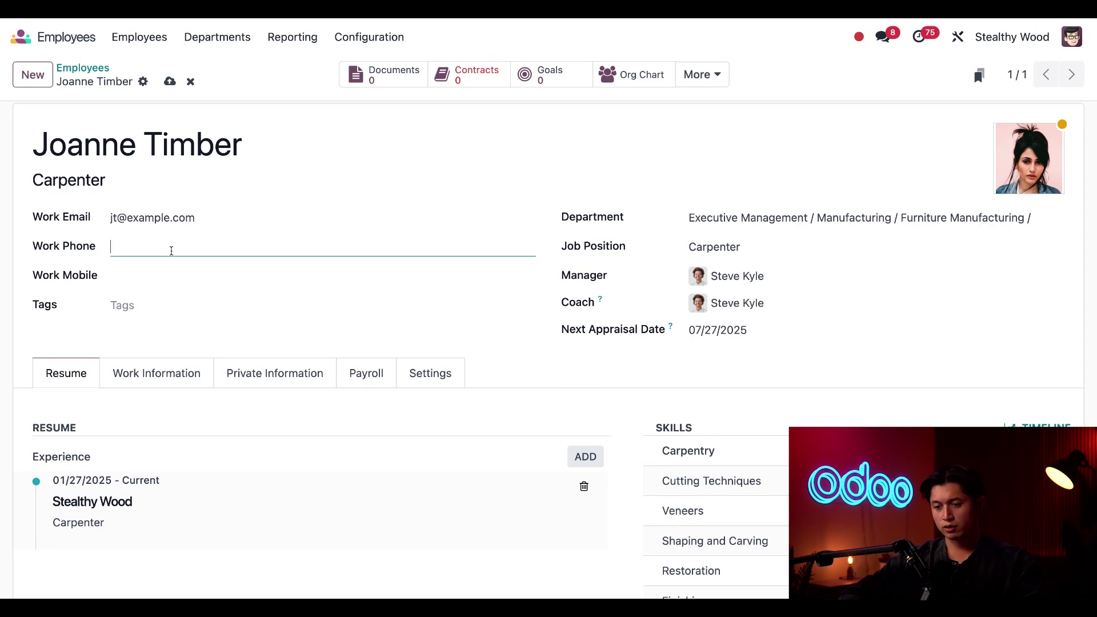
text(5555555555)
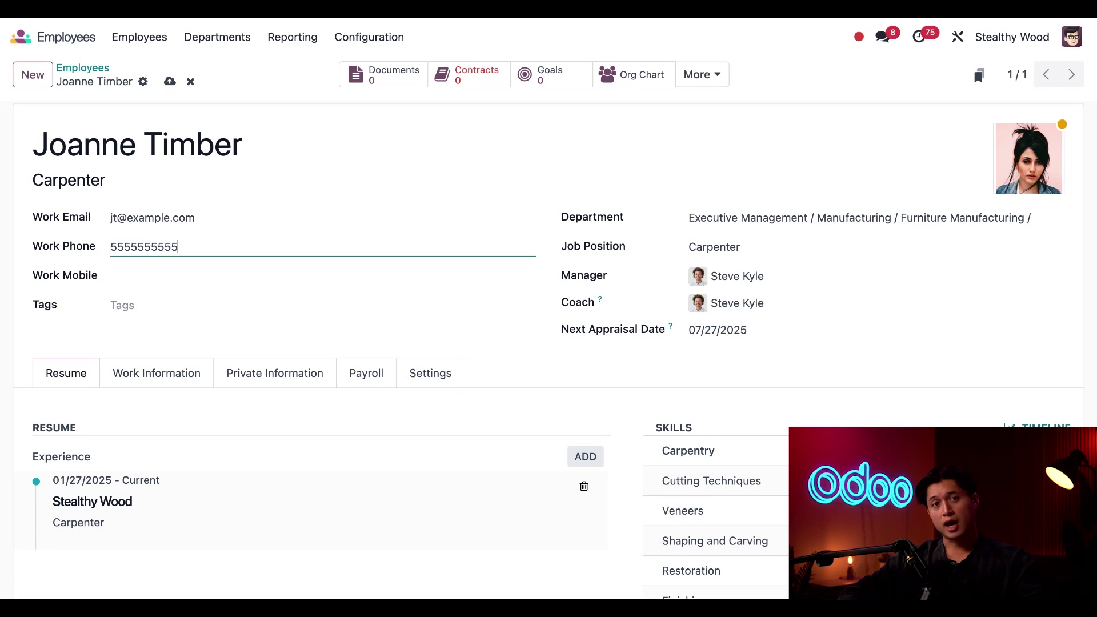
Step: Give the carpenter's record the Employee tag
scroll(209, 281, down, 1)
click(209, 281)
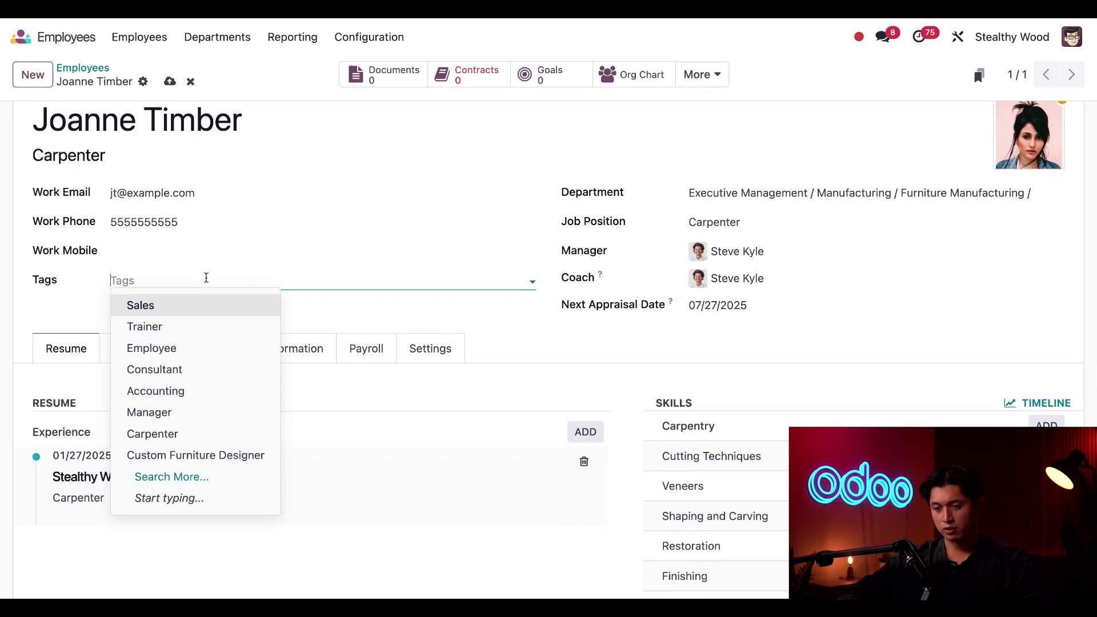
click(188, 347)
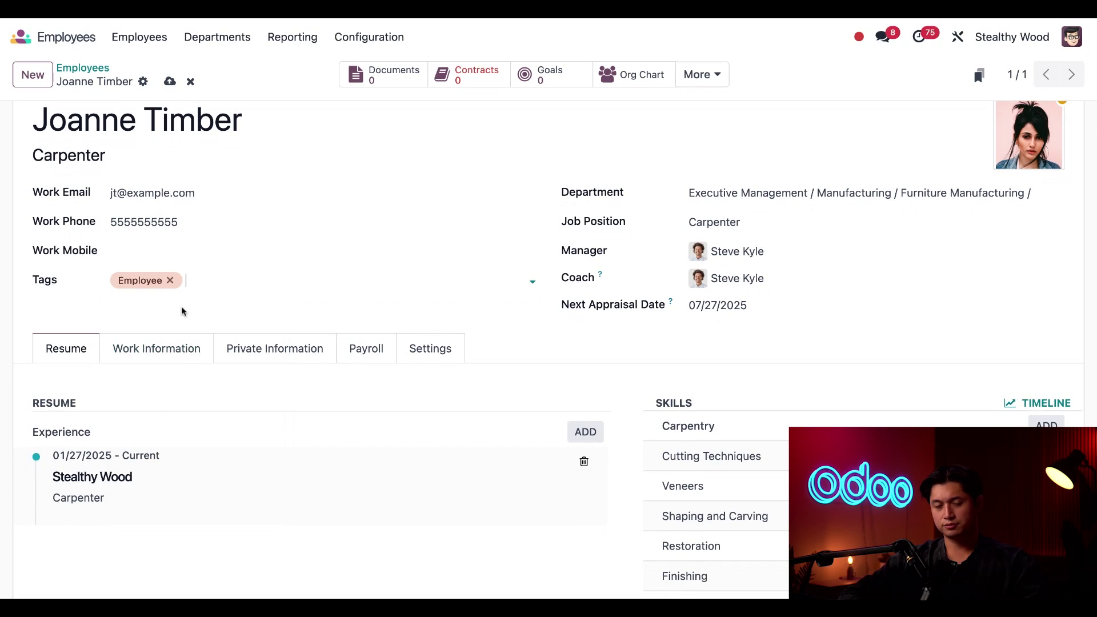
scroll(182, 311, down, 5)
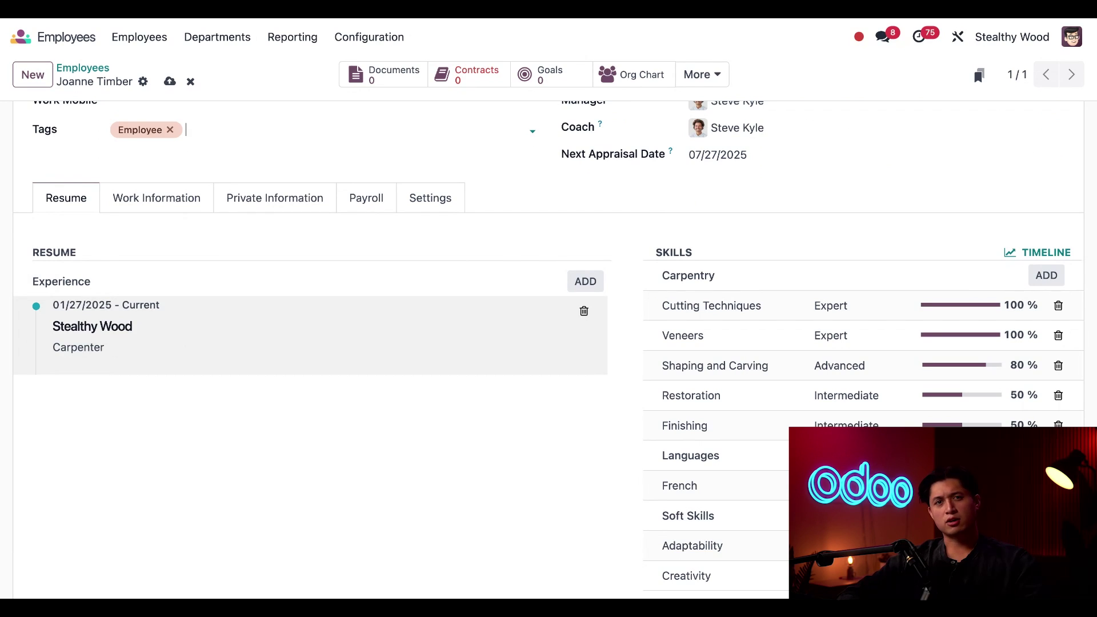
Step: Add an Education resume line titled 'Advanced Carpentry - Wood College'
click(578, 287)
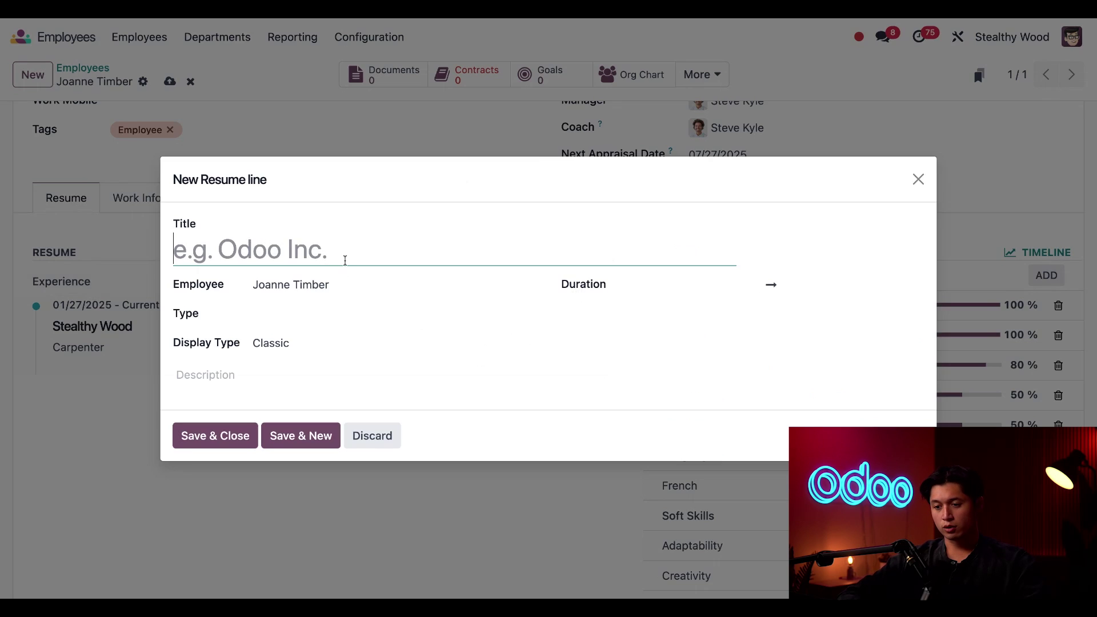
text(Advanced Carpentry - Wood College)
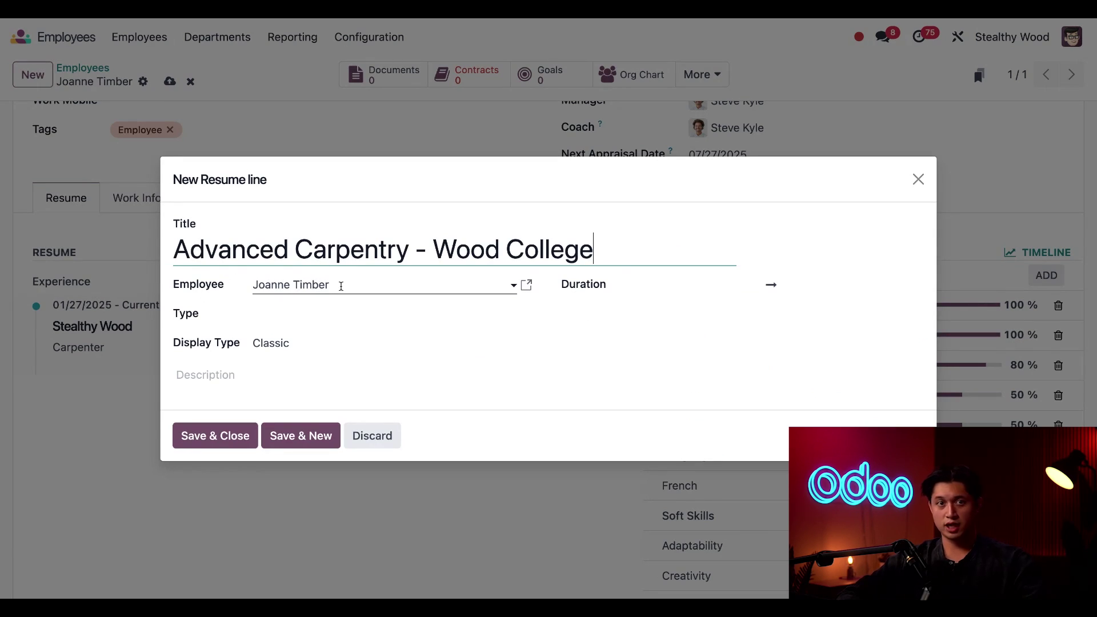
click(291, 318)
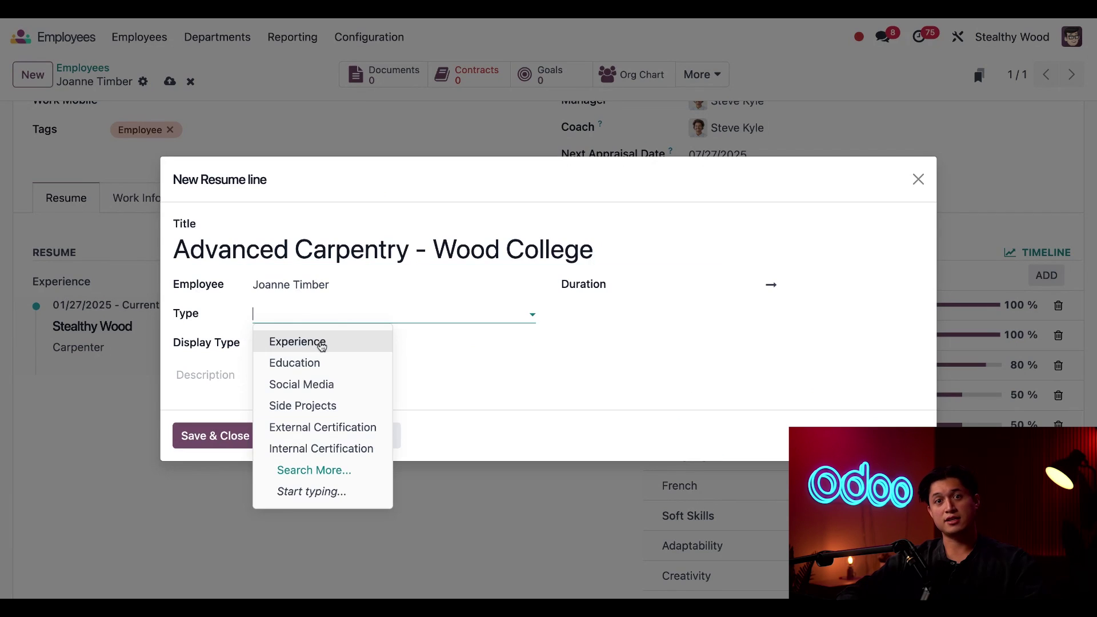
click(324, 372)
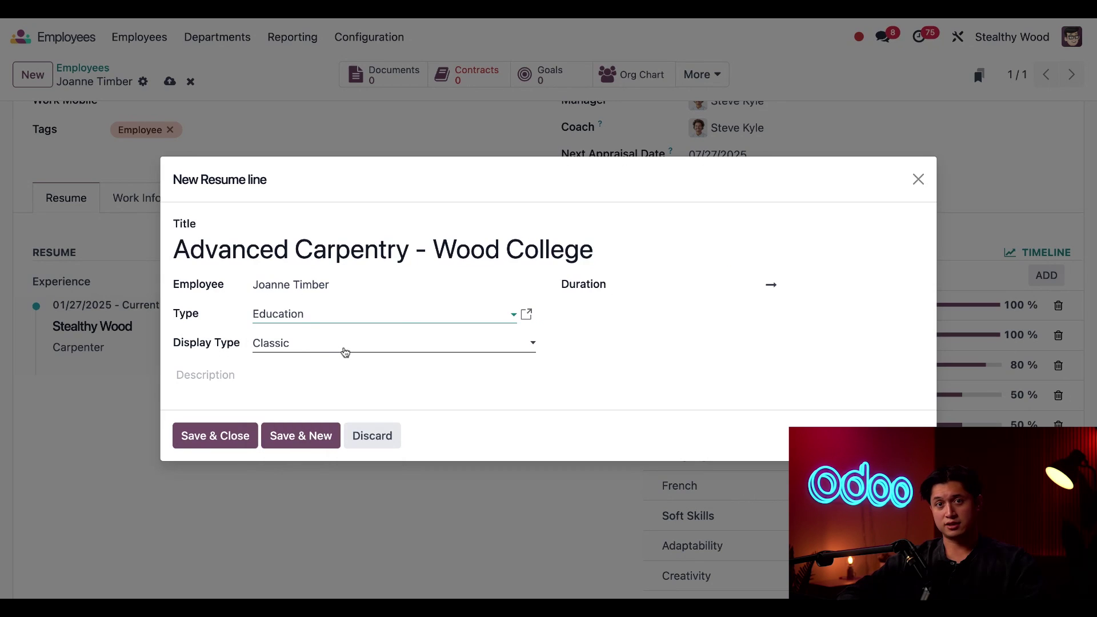
Step: Set the resume line's start date to 02/01/2021
click(661, 288)
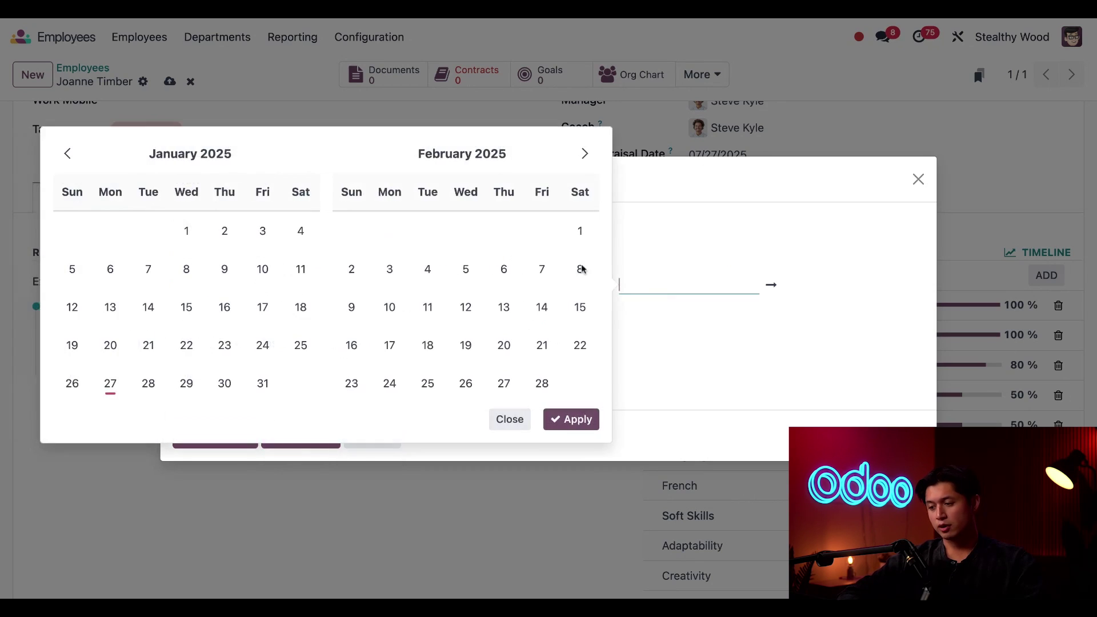
click(189, 155)
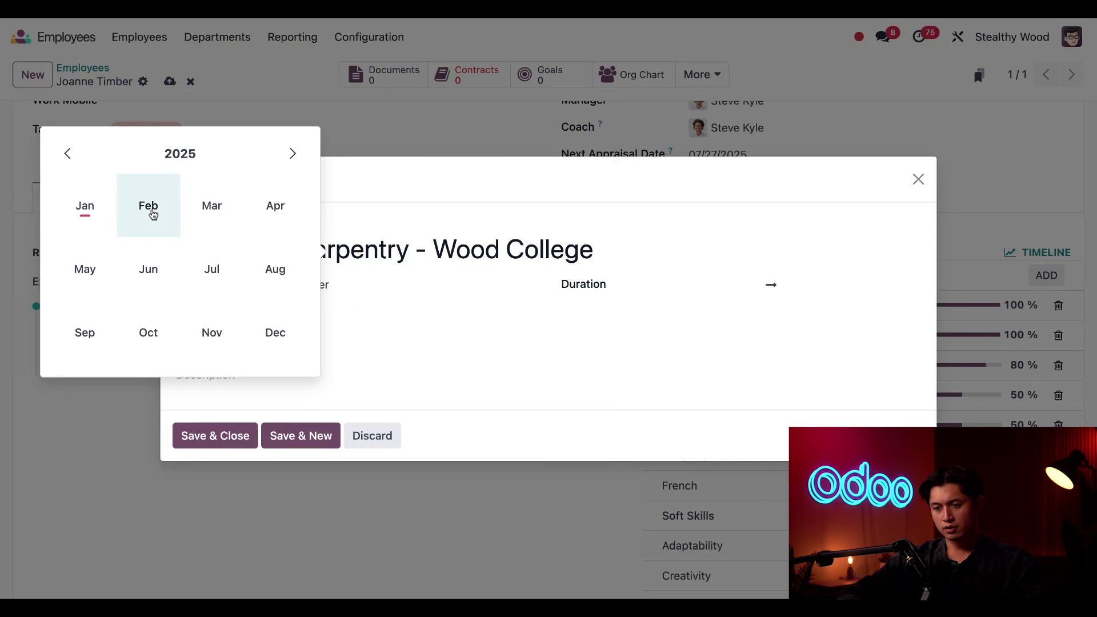
click(153, 214)
click(198, 166)
click(197, 164)
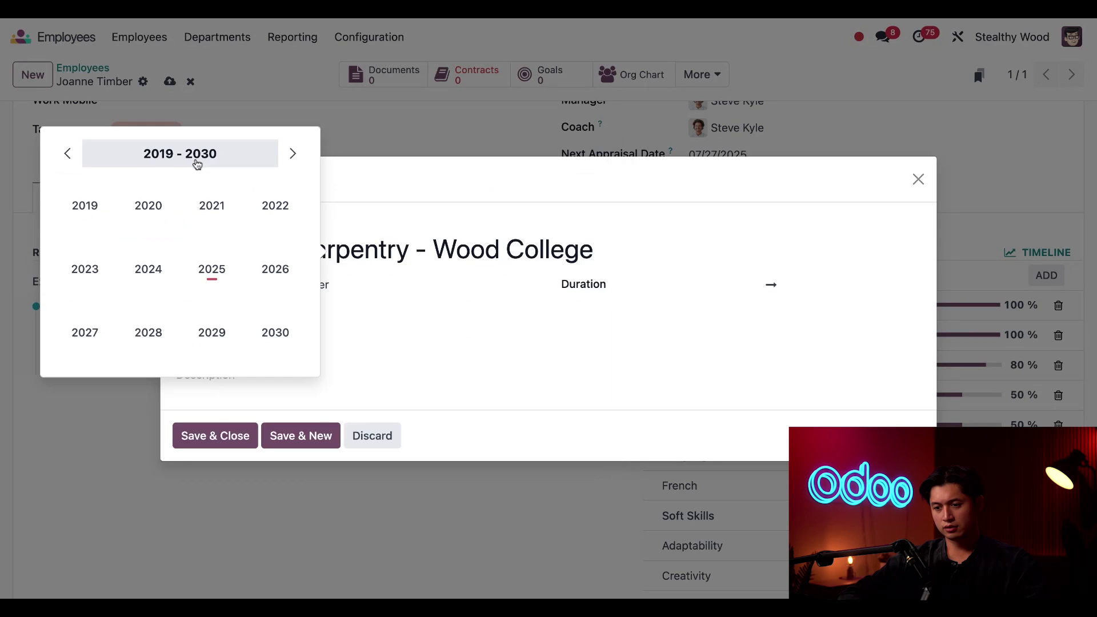
click(212, 206)
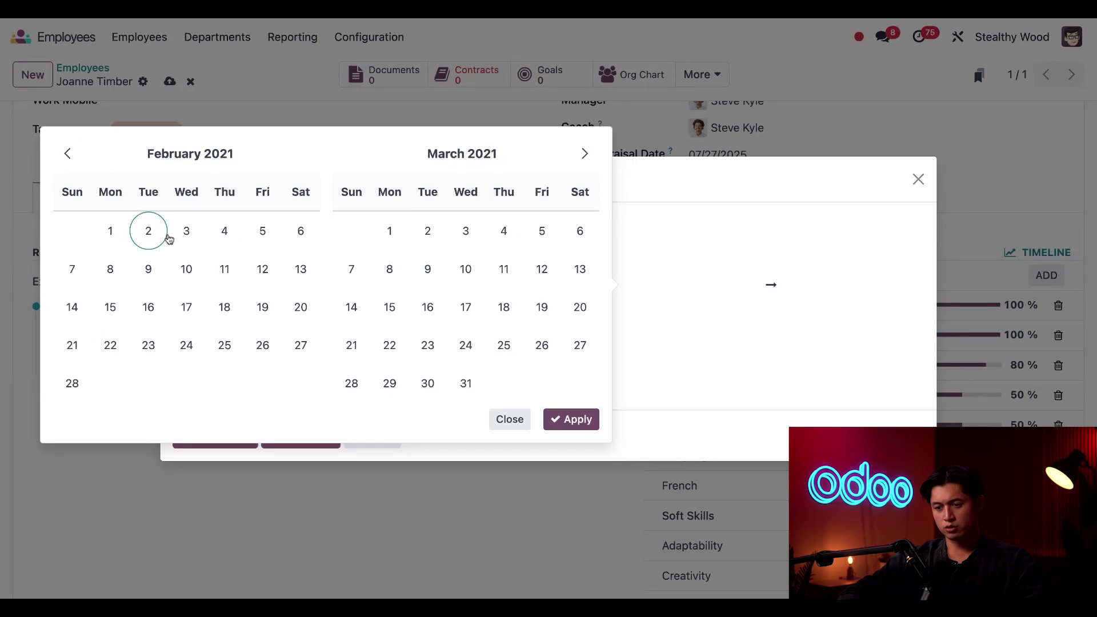
click(121, 237)
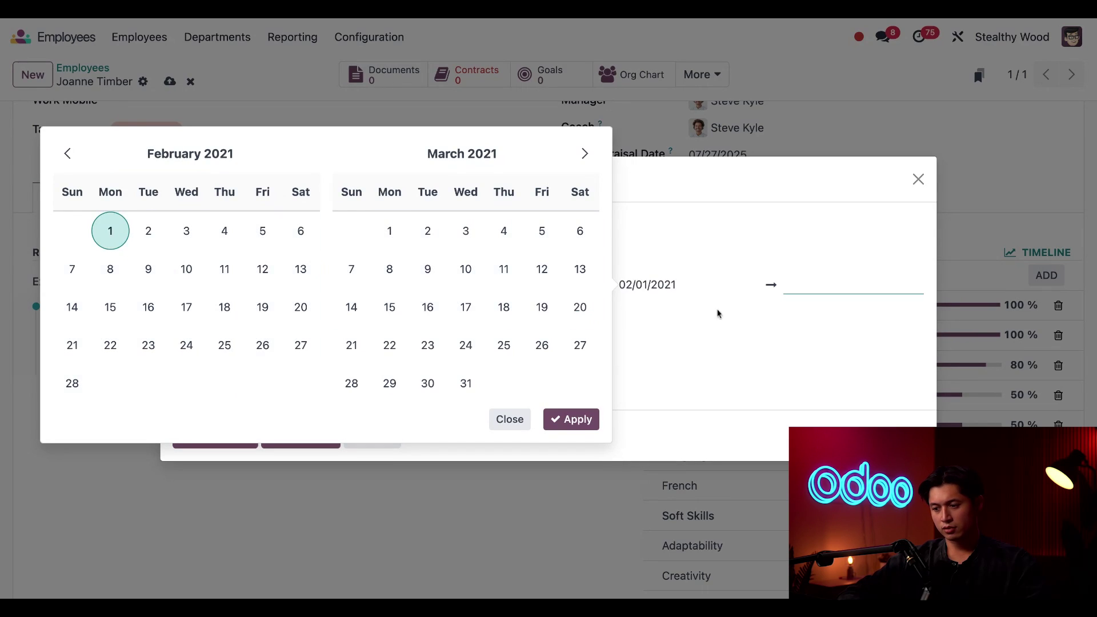
click(555, 424)
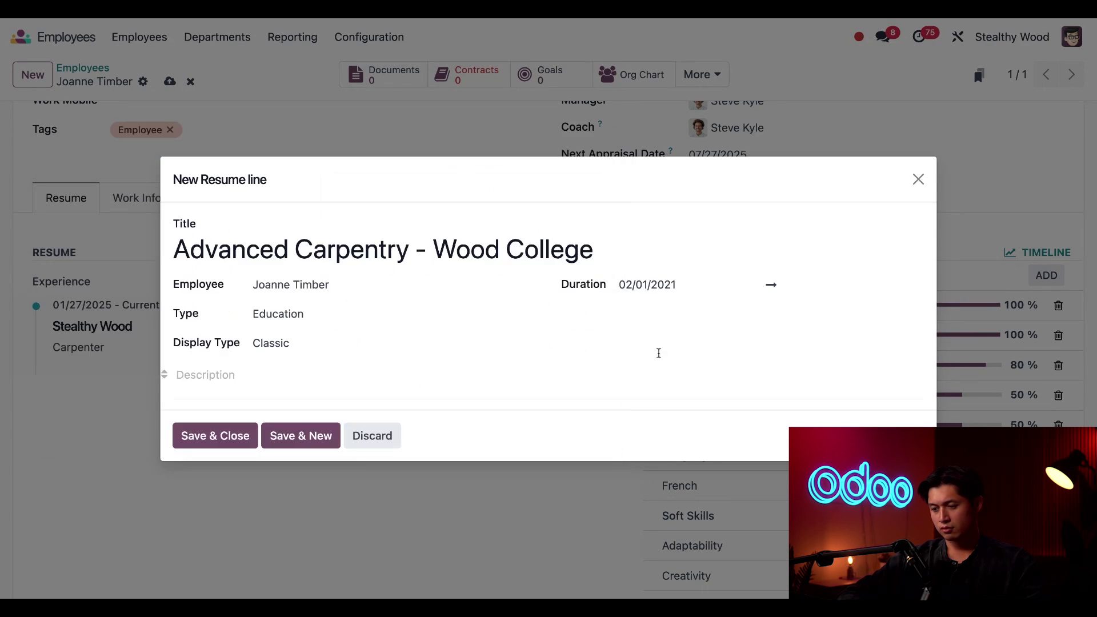
Step: Set the end date to 01/01/2025 and the description to 'Bachelors Degree'
click(788, 289)
click(273, 156)
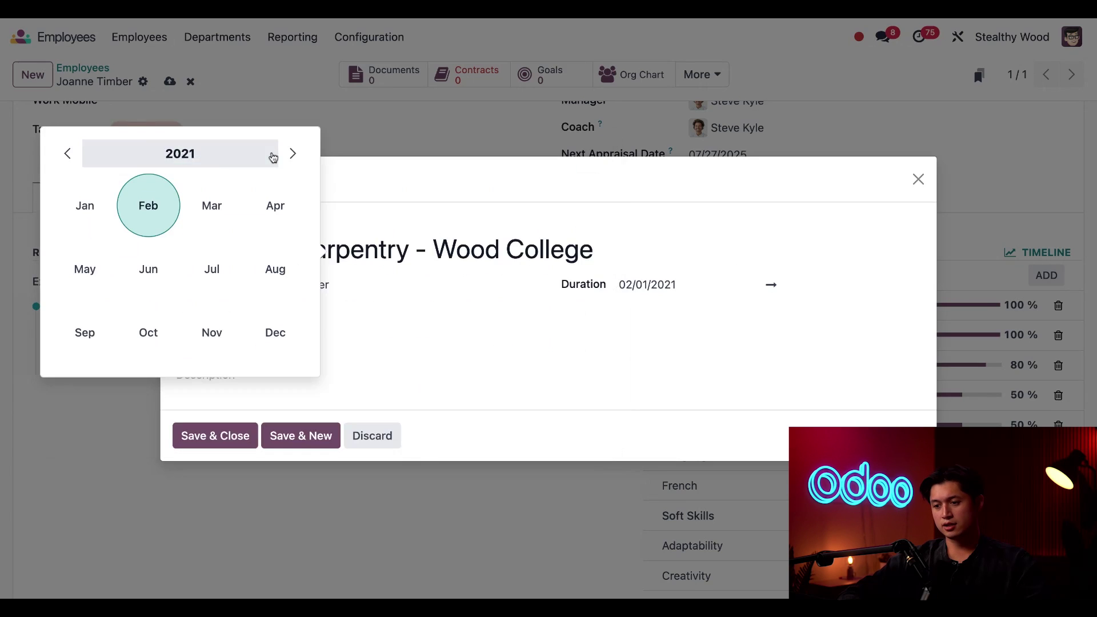
click(273, 157)
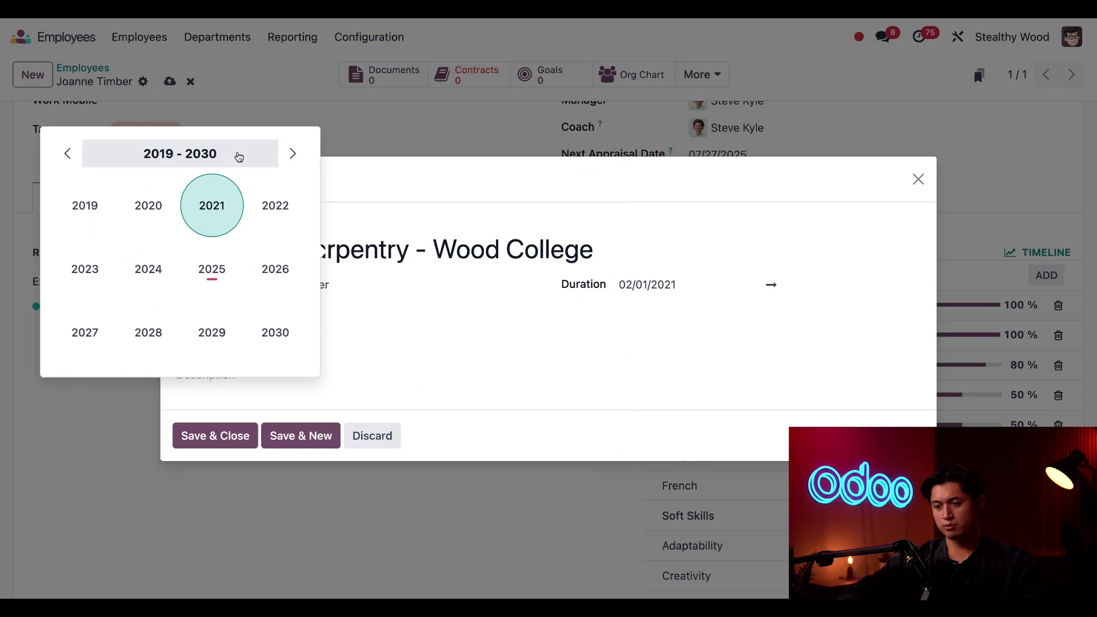
click(207, 280)
click(88, 219)
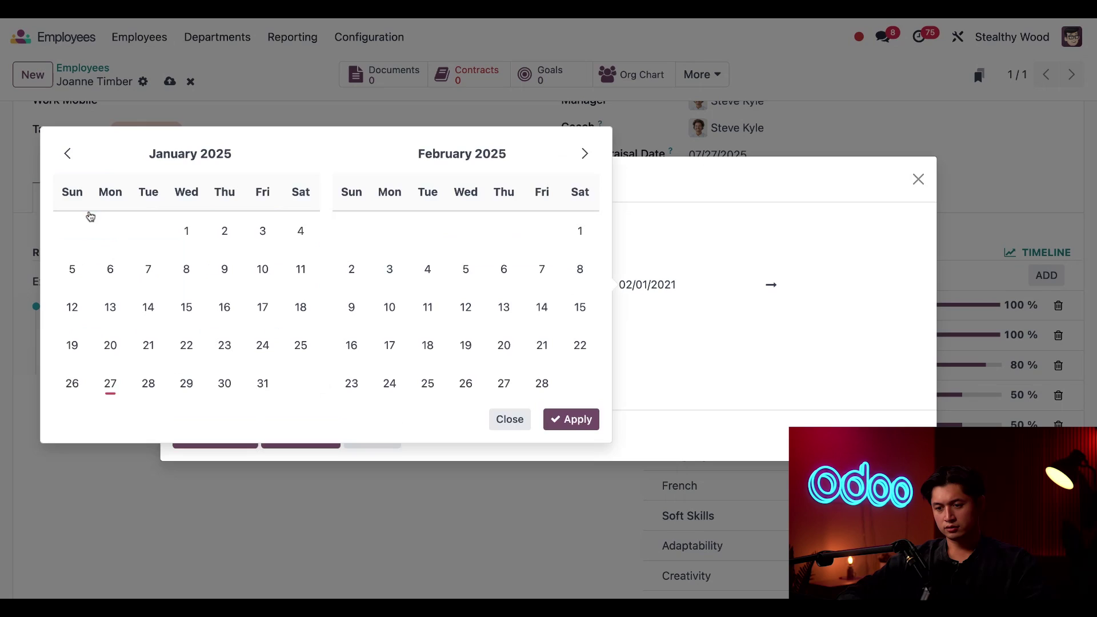
click(190, 243)
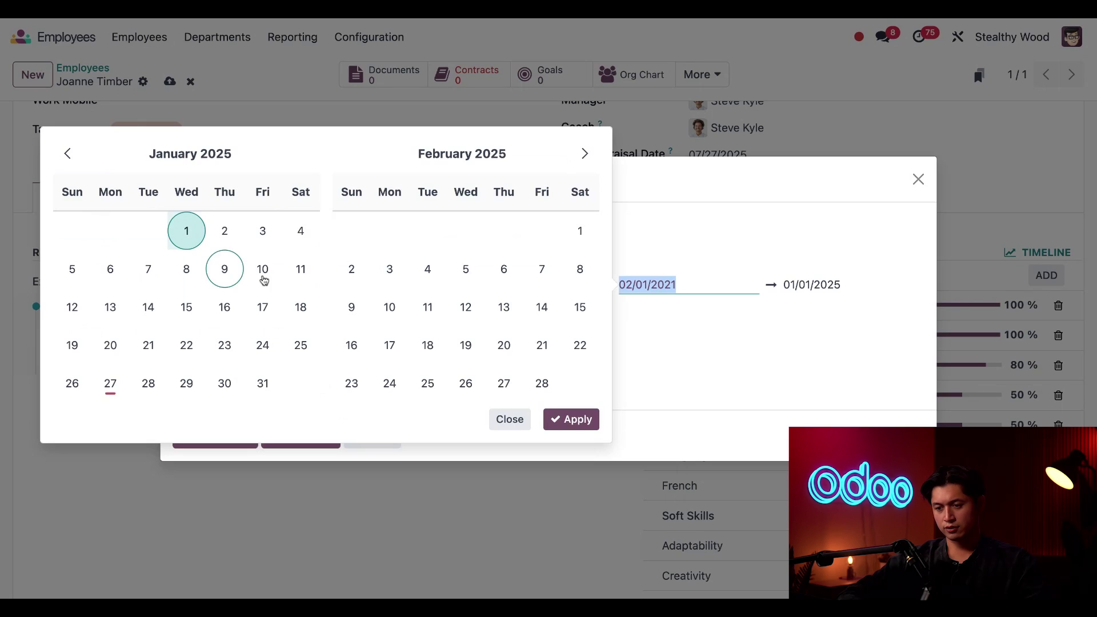
click(571, 429)
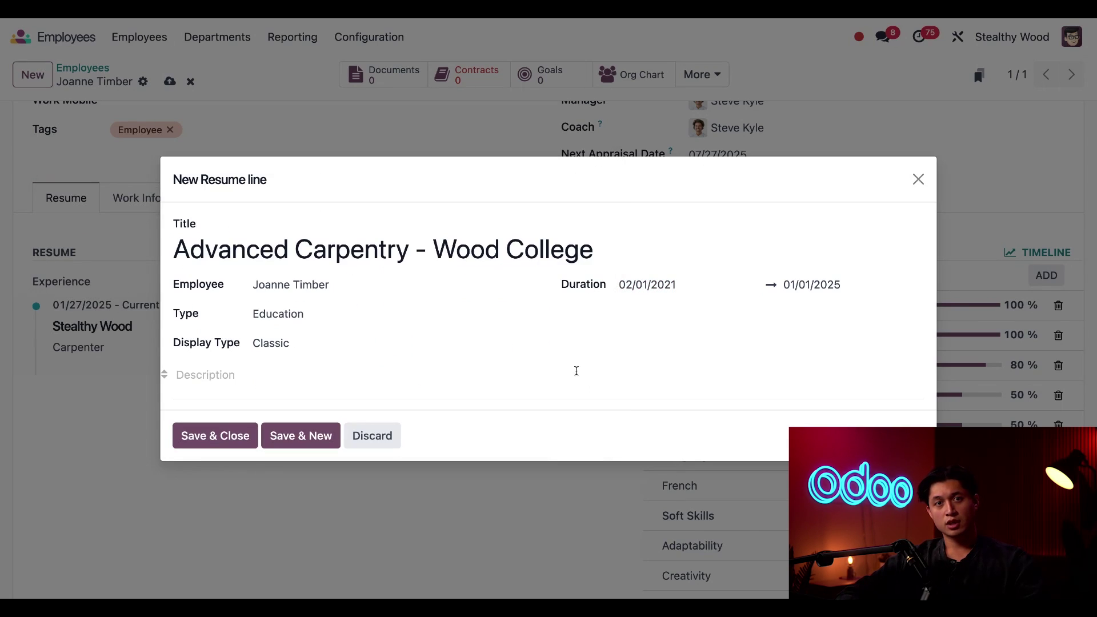
click(383, 379)
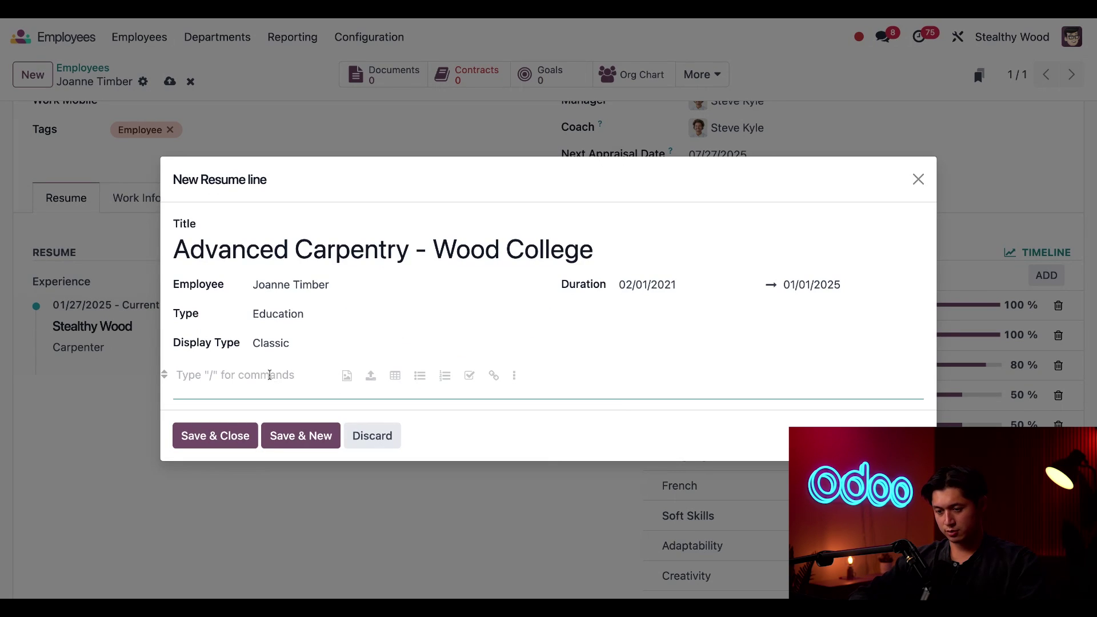
text(Bachel)
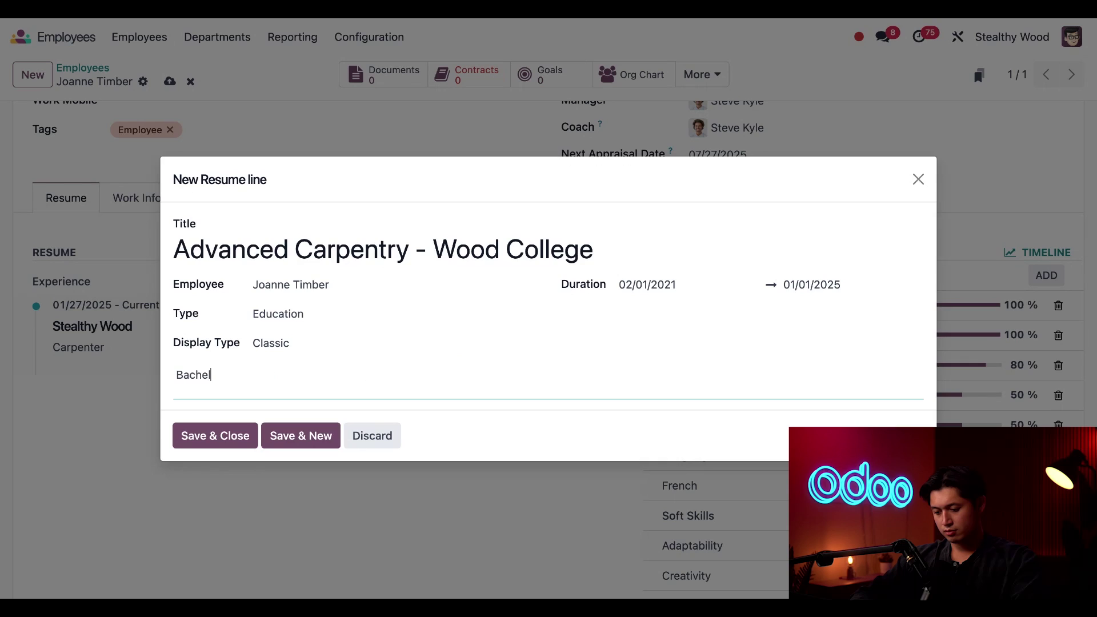
text(ors Degr)
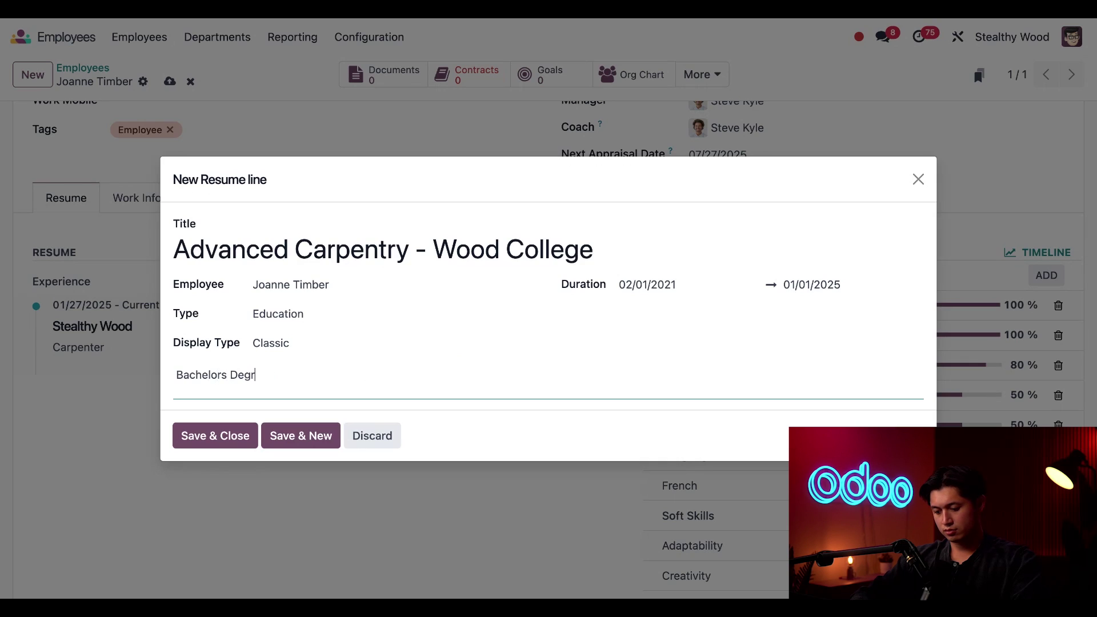
text(ee)
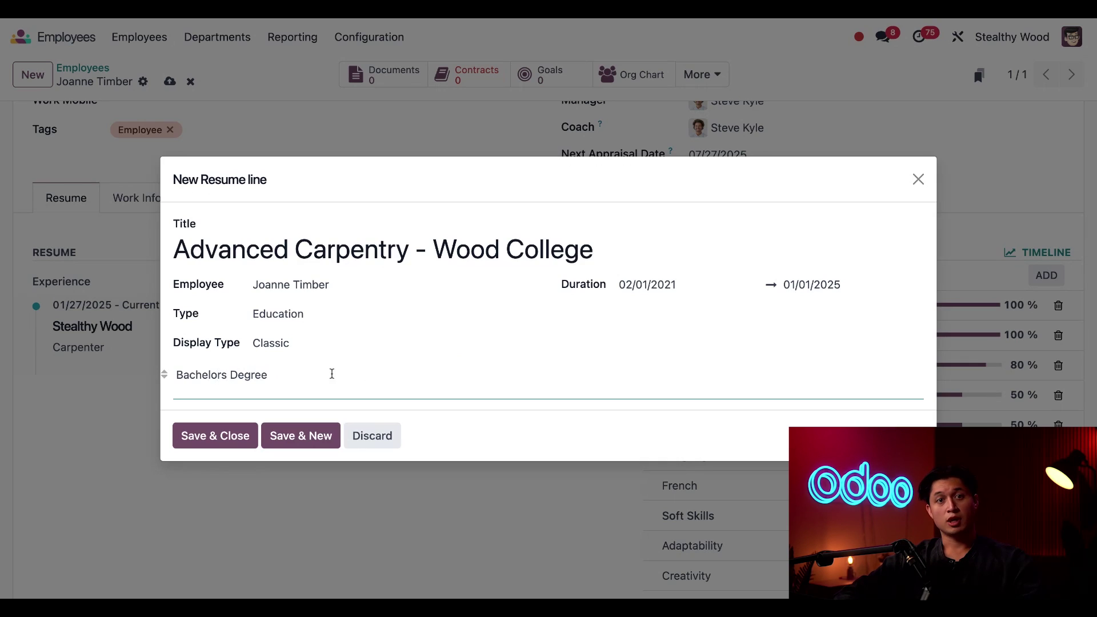
Step: Save the education line and add Carpentry skill Safety Practices at Expert (100%)
click(211, 447)
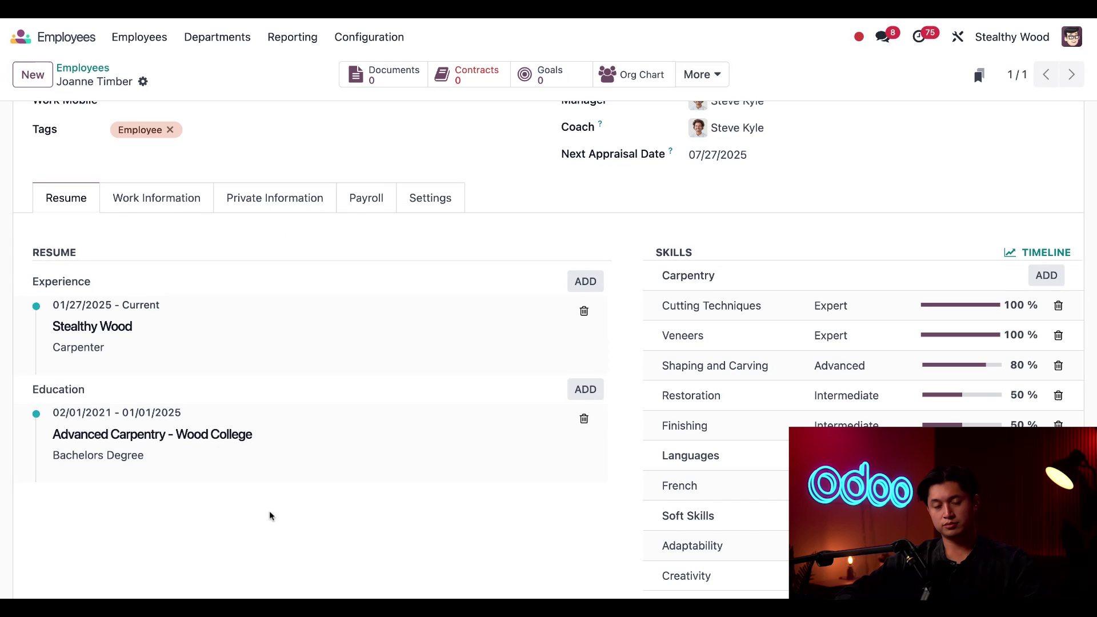
scroll(448, 482, down, 1)
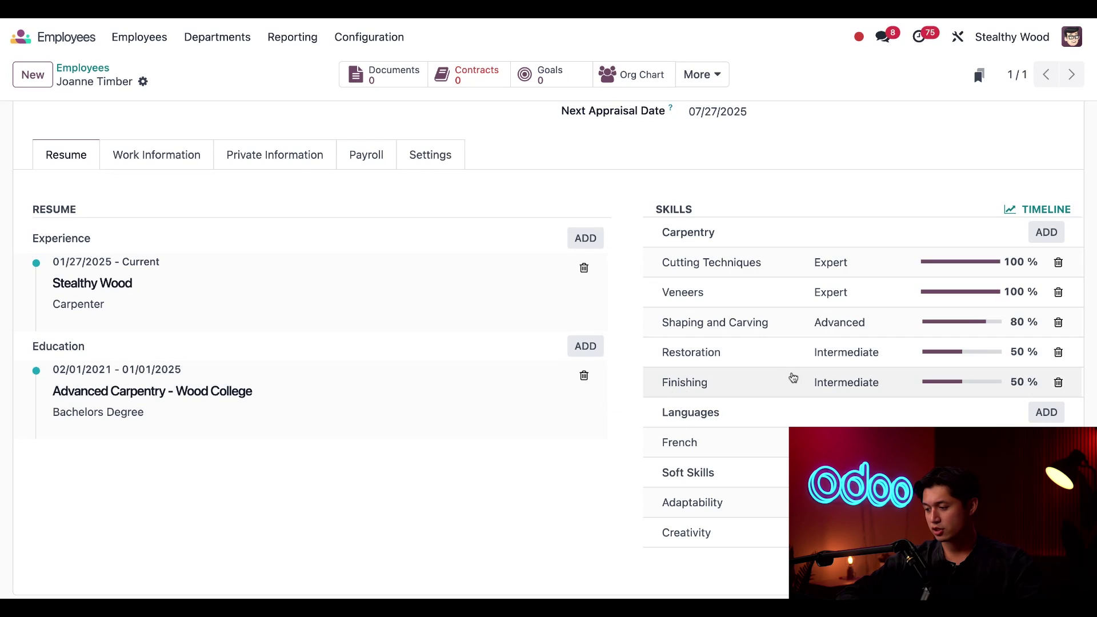
click(1044, 238)
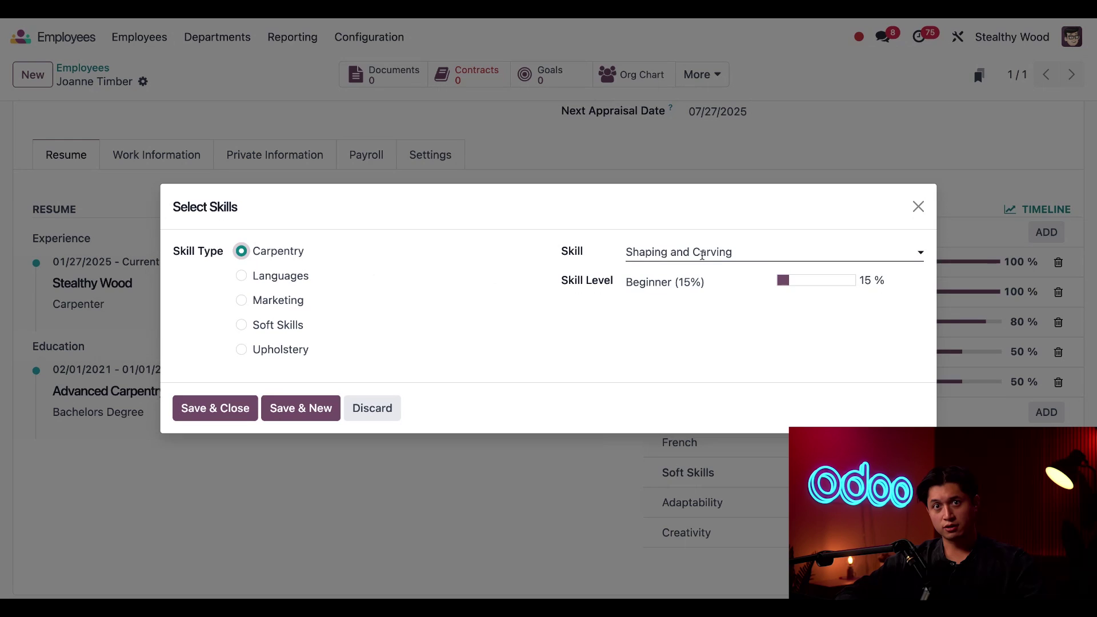
click(681, 255)
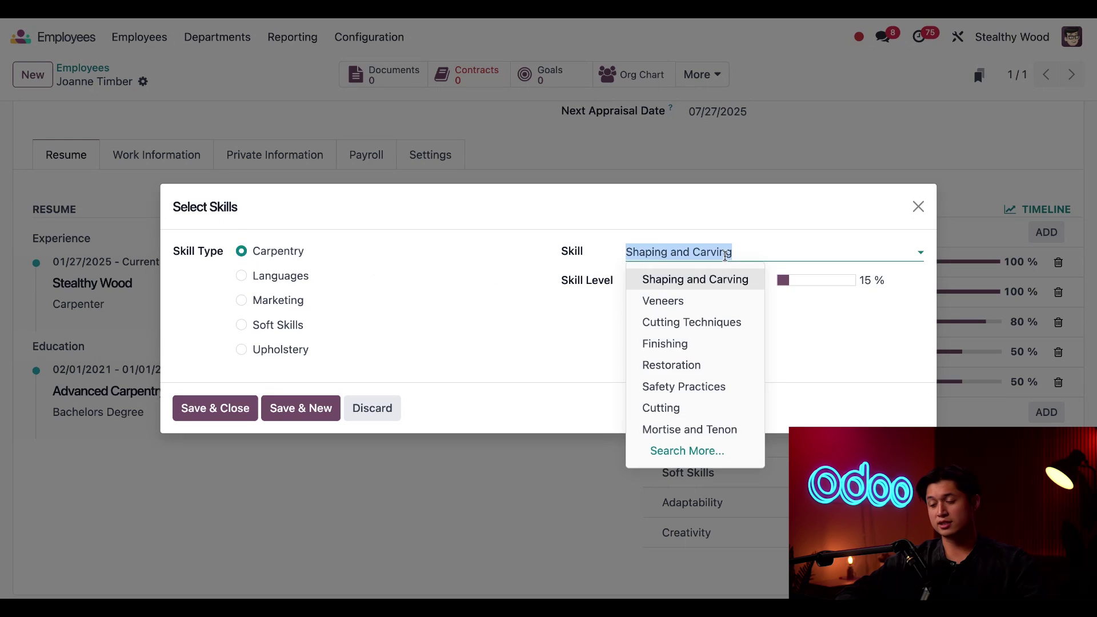
click(691, 394)
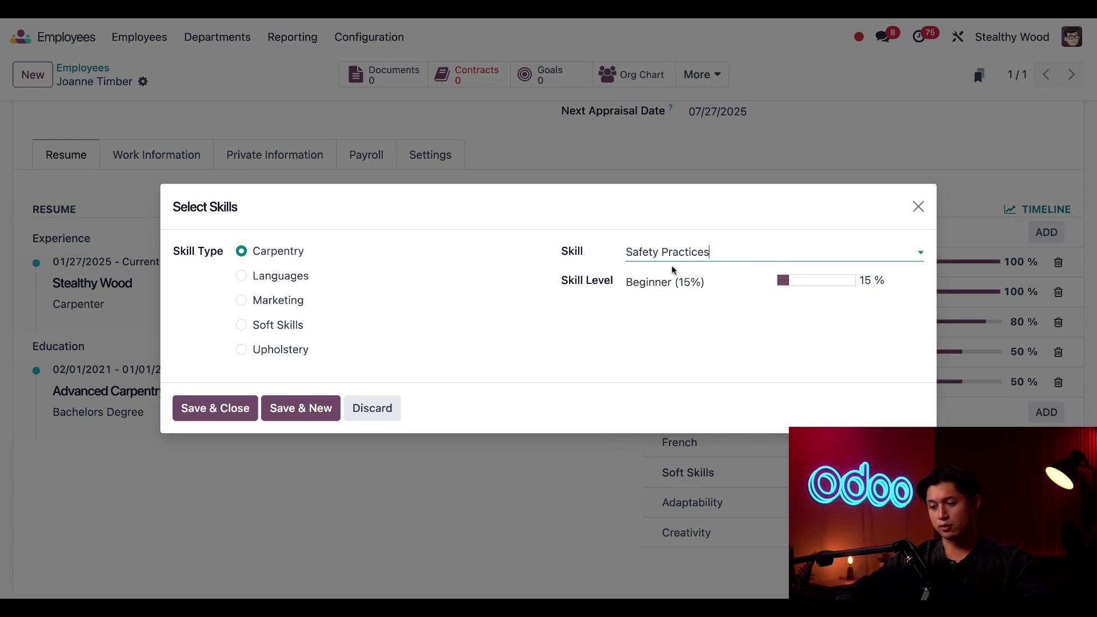
click(680, 282)
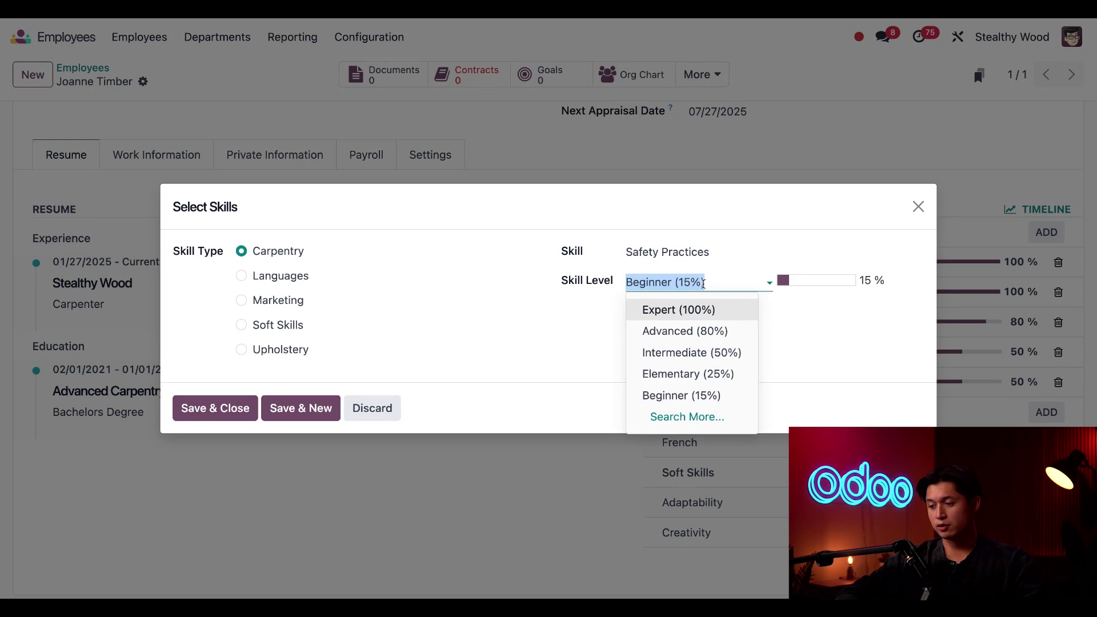
click(687, 309)
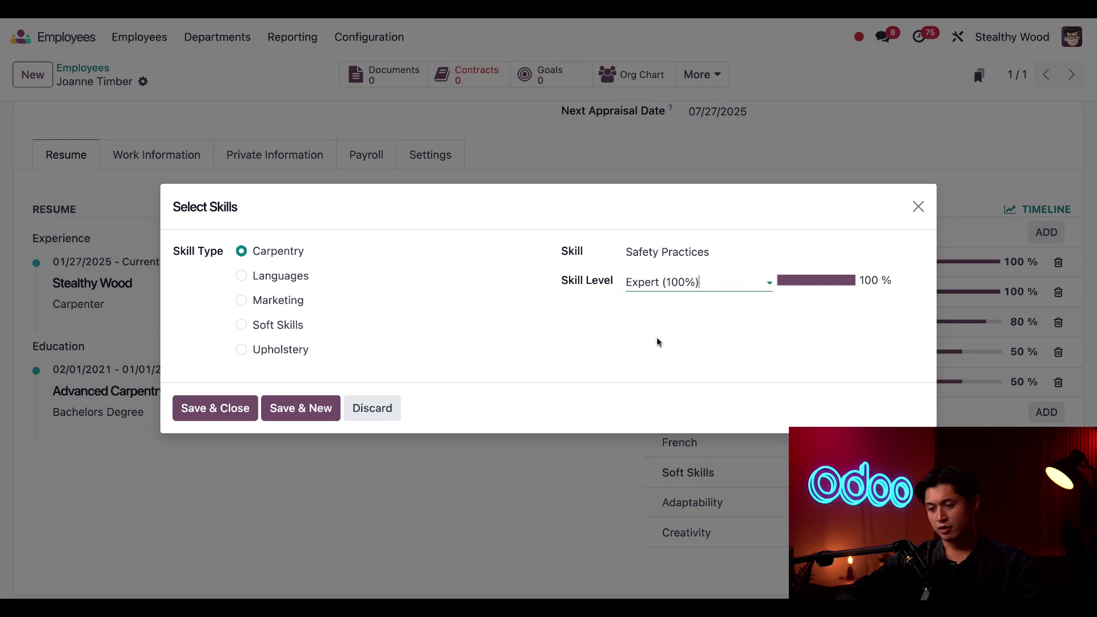
click(225, 415)
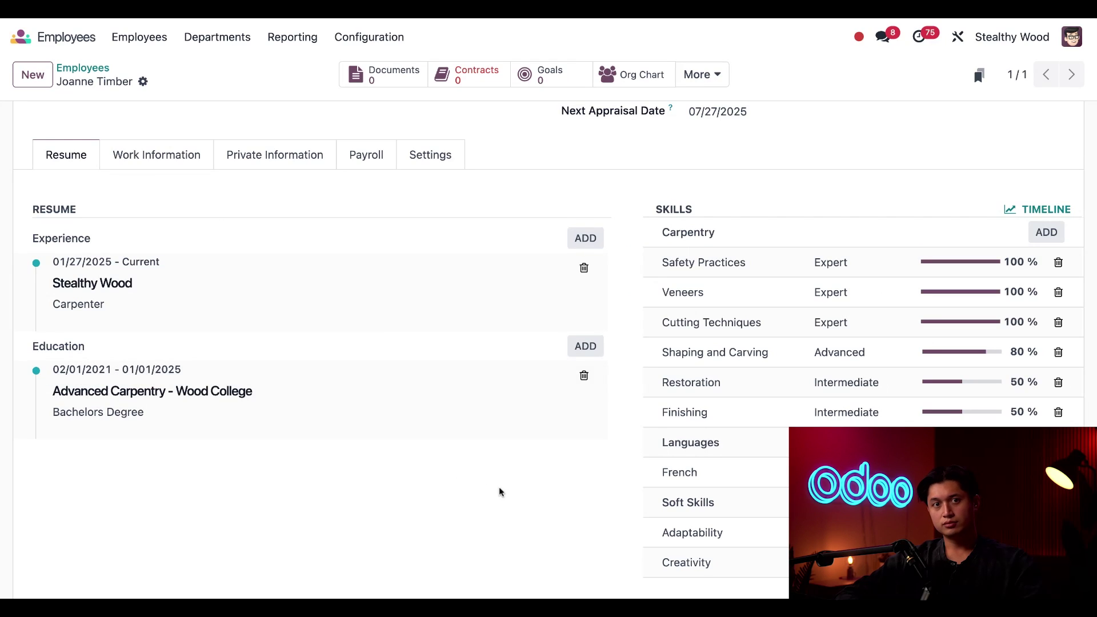
scroll(498, 487, up, 2)
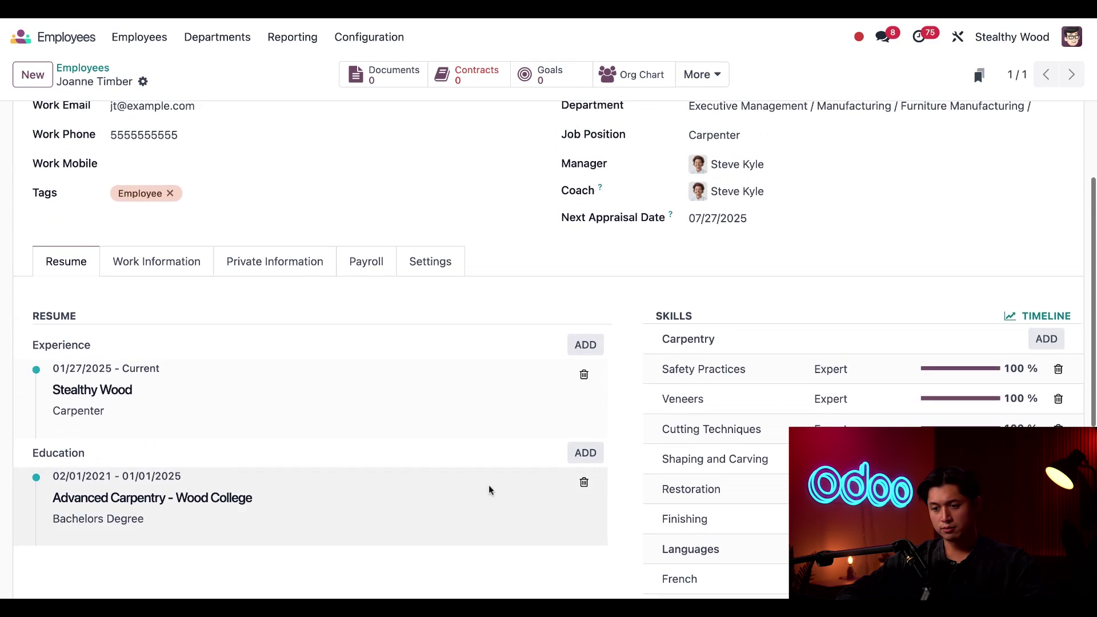
Step: Review the Work Information tab's work address, approvers and organization chart
click(150, 270)
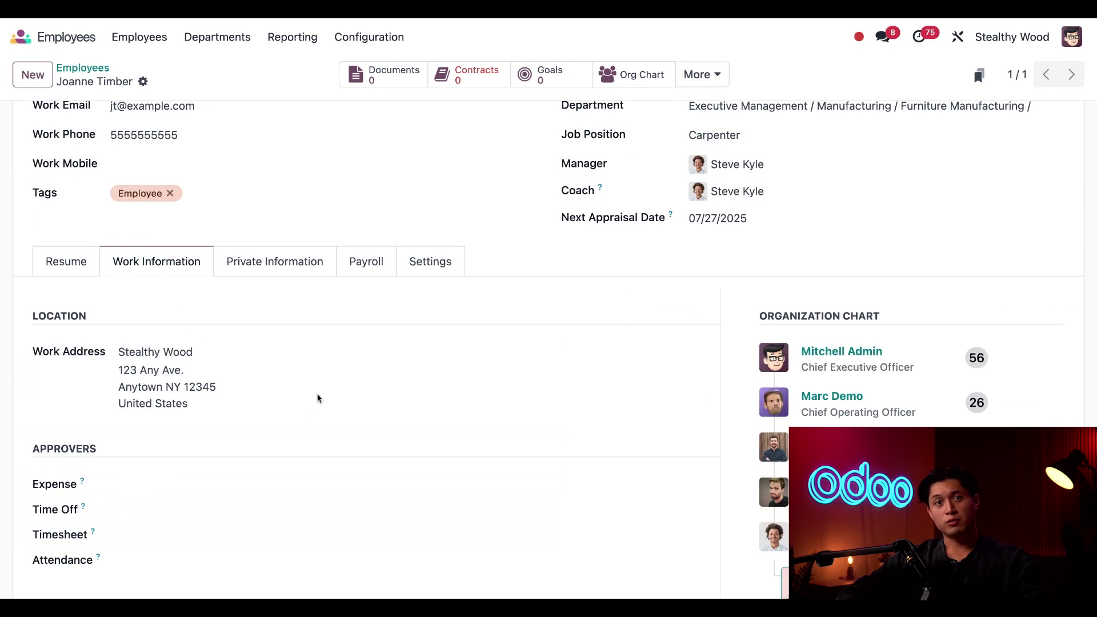
scroll(699, 359, down, 1)
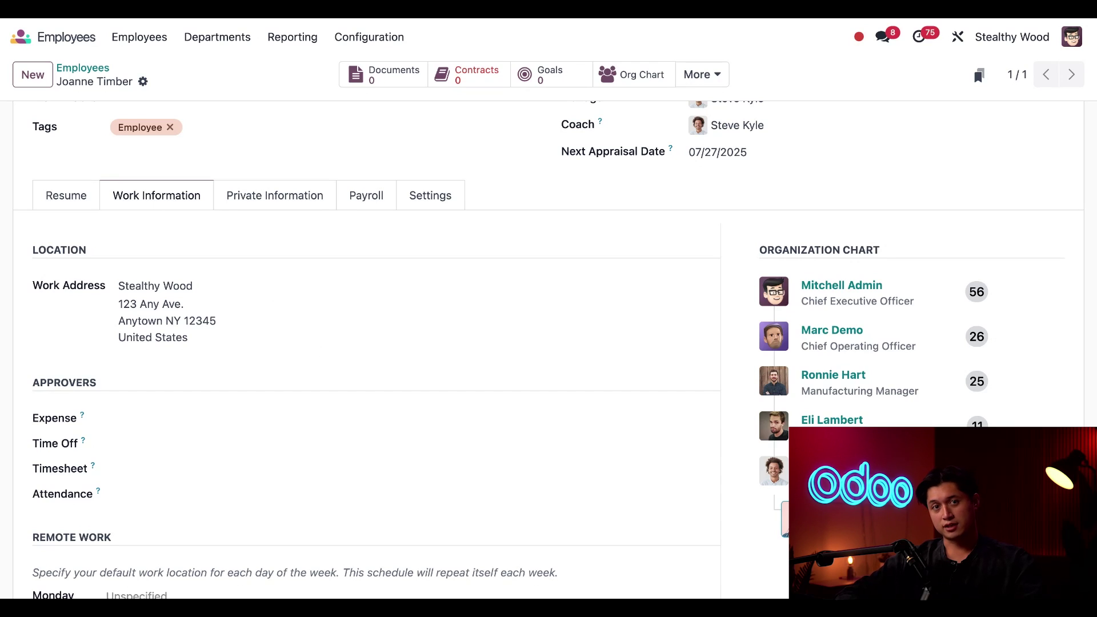
scroll(249, 422, down, 2)
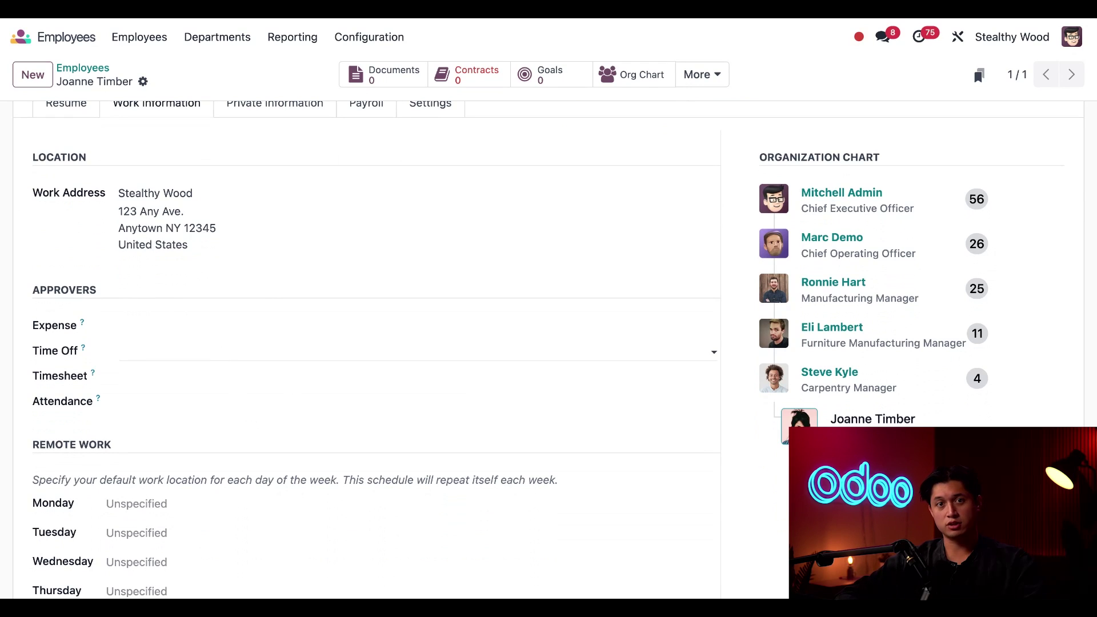
Step: Make the admin user the Expense, Time Off, Timesheet and Attendance approver
click(204, 332)
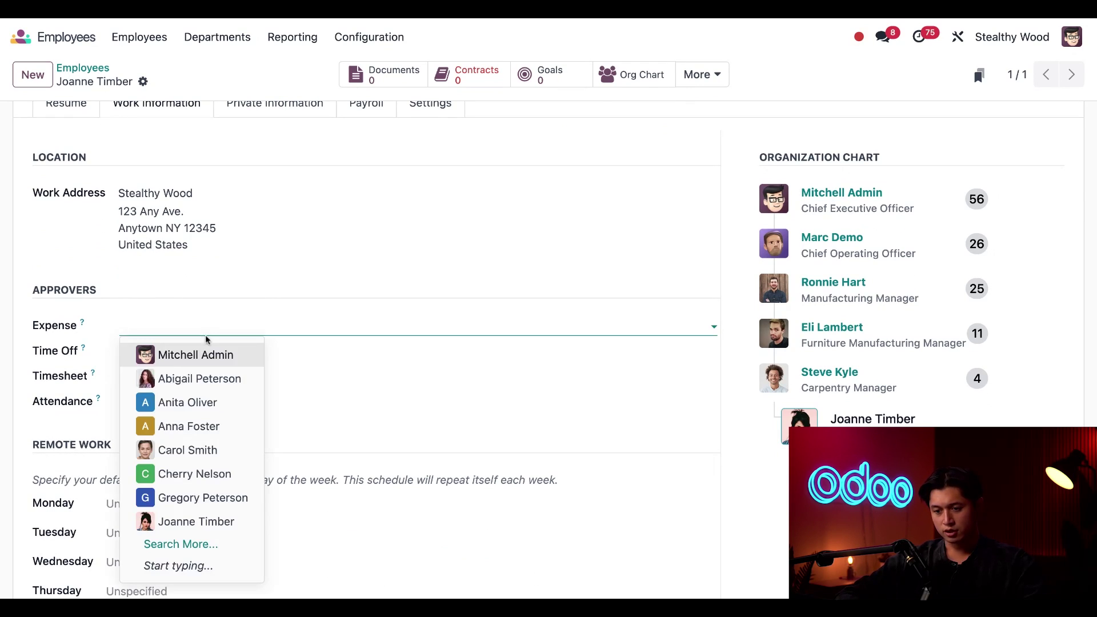
click(203, 354)
click(202, 357)
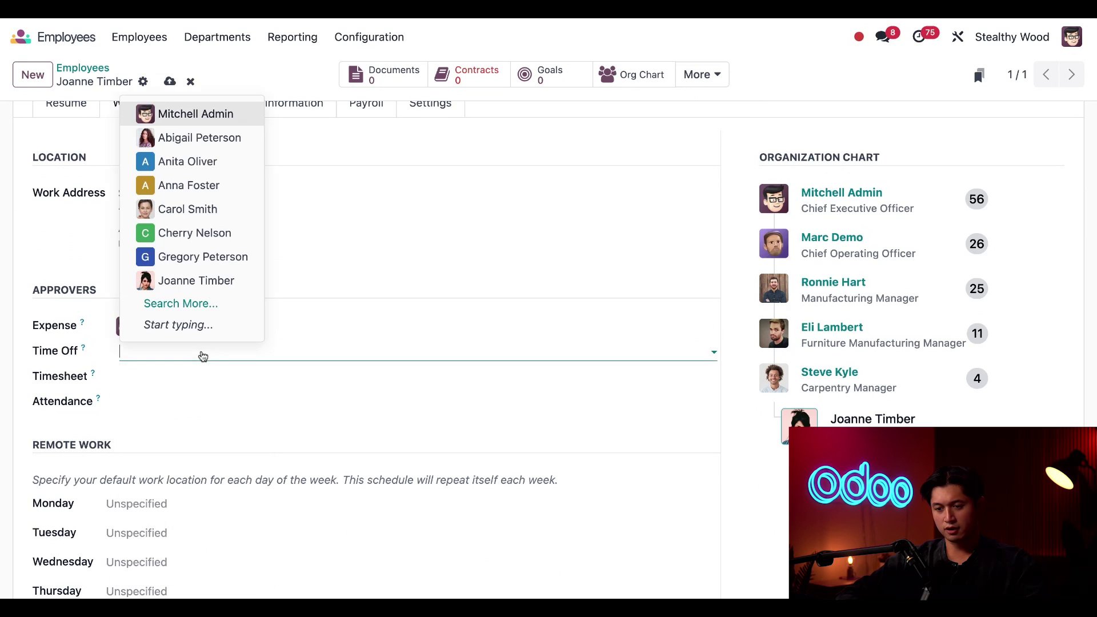
click(212, 121)
click(160, 378)
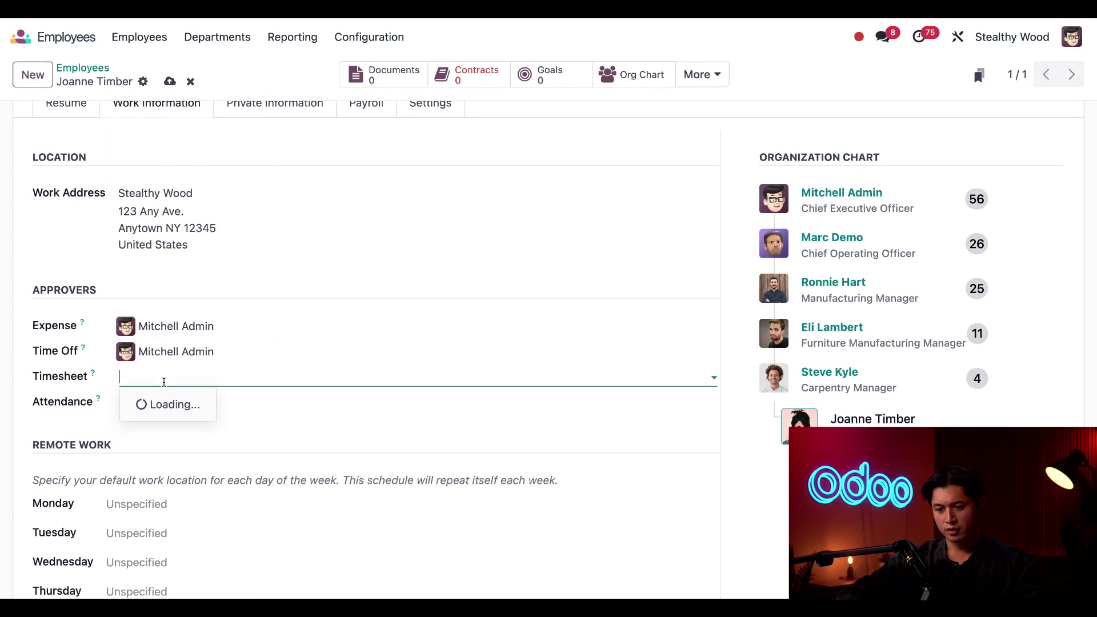
click(202, 140)
click(175, 406)
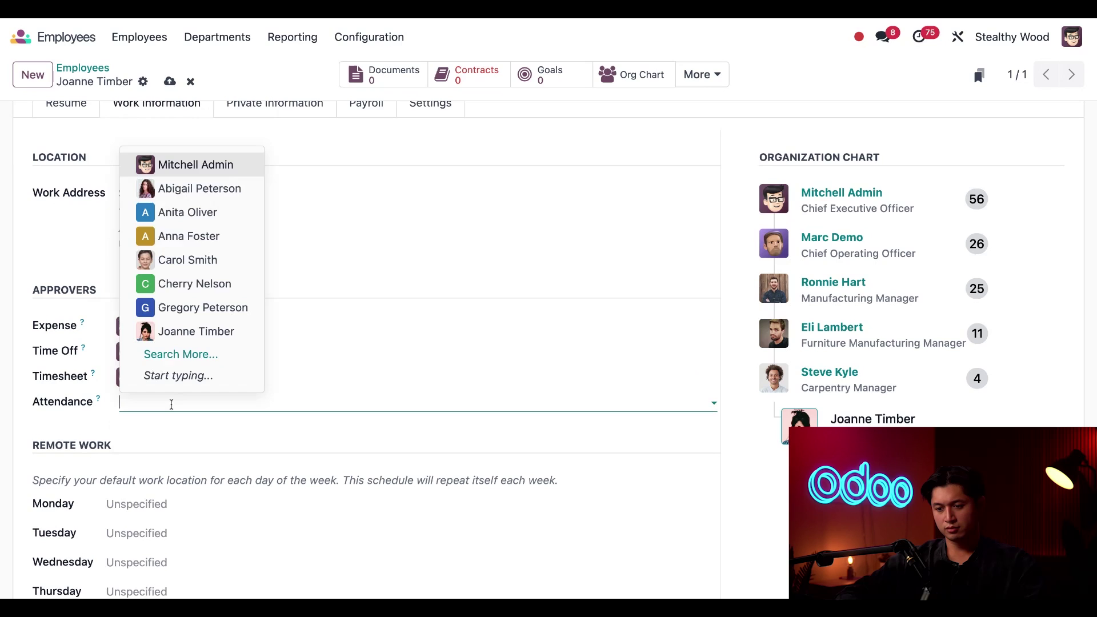
click(192, 166)
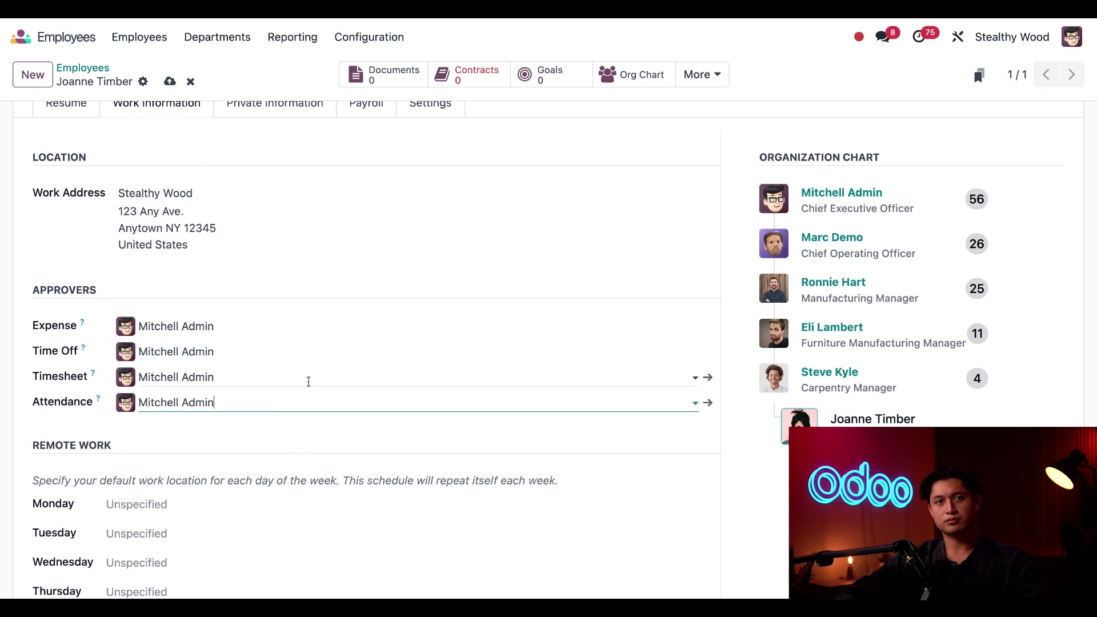
Step: Set Monday through Friday work locations to Main Factory
scroll(309, 380, down, 3)
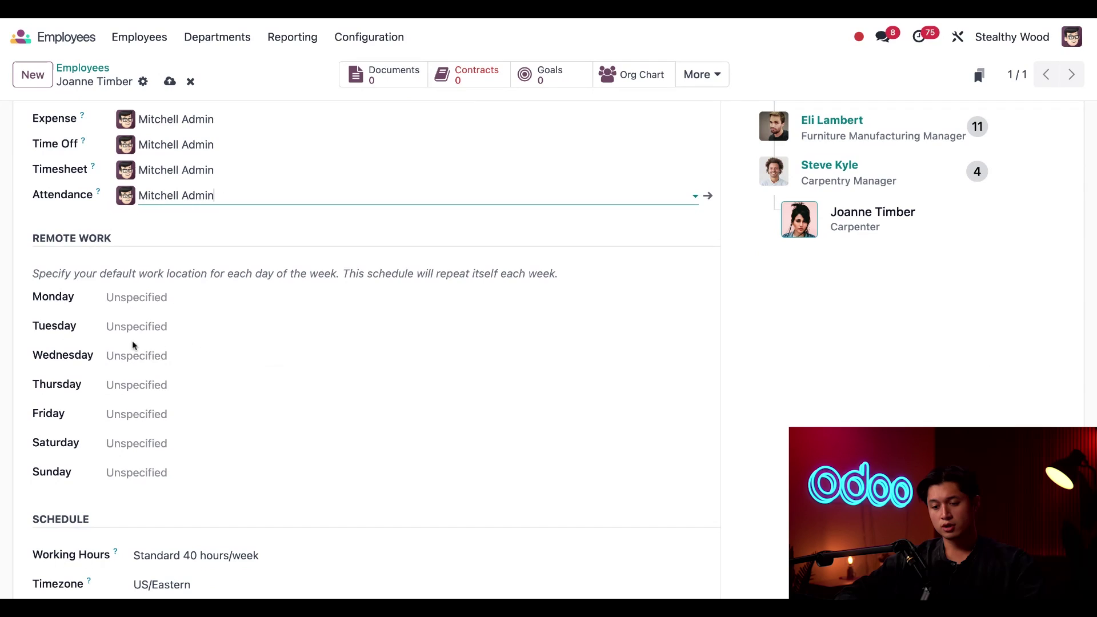
click(187, 299)
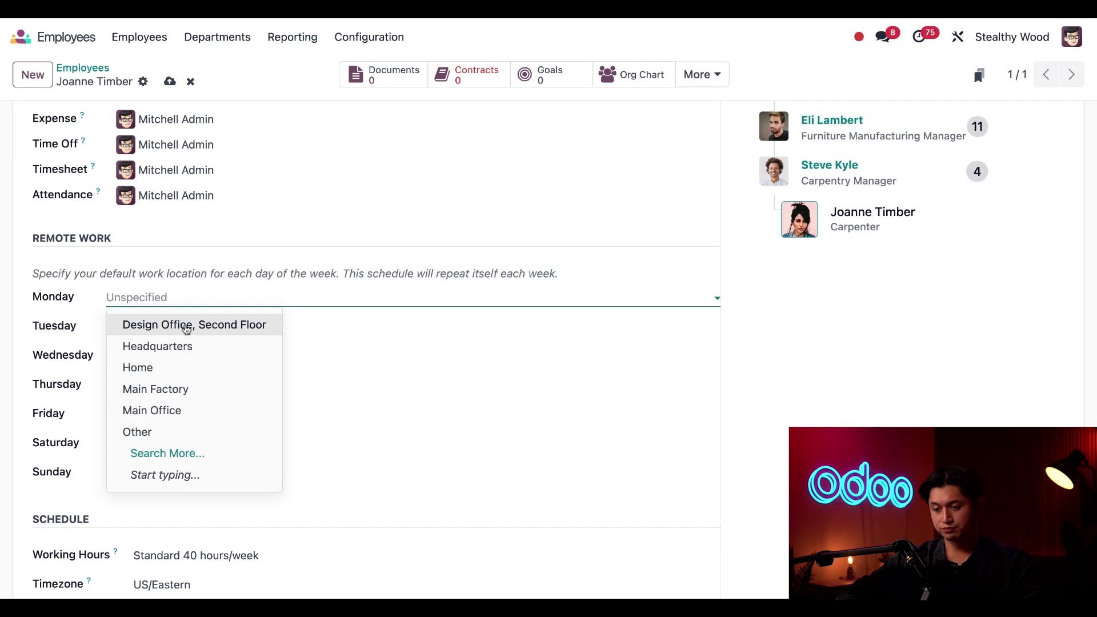
click(184, 389)
click(177, 326)
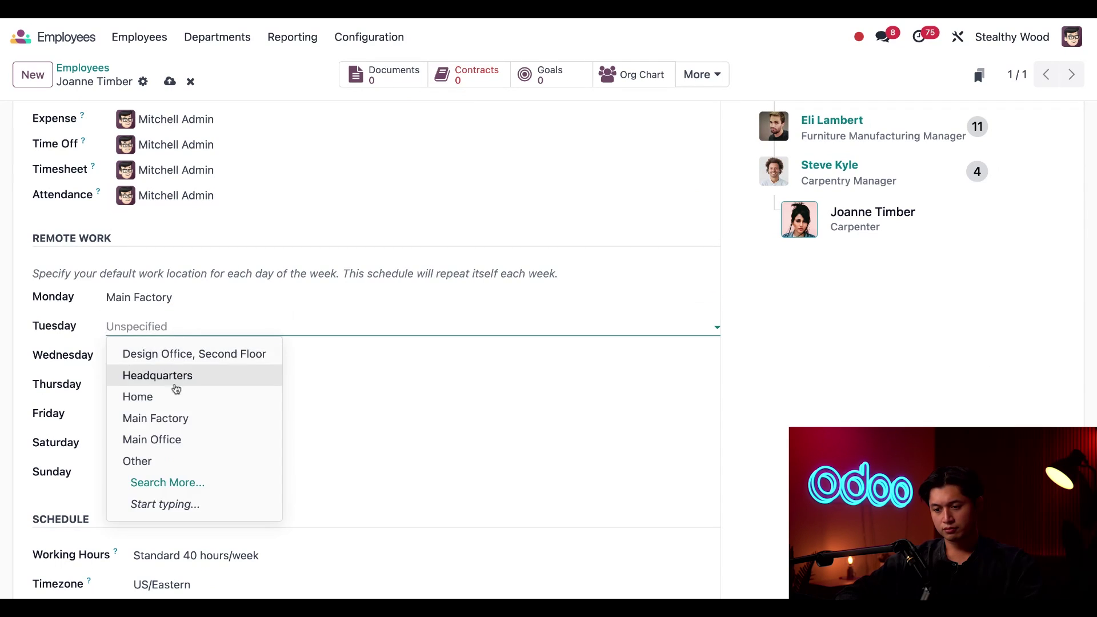
click(175, 418)
click(176, 356)
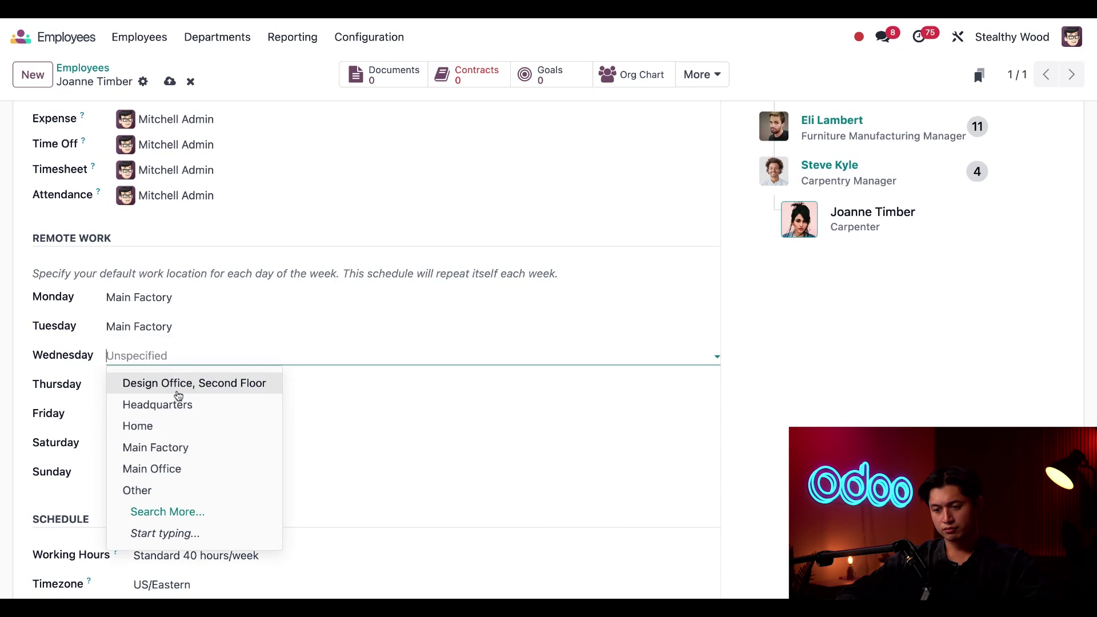
click(180, 449)
click(179, 392)
click(186, 477)
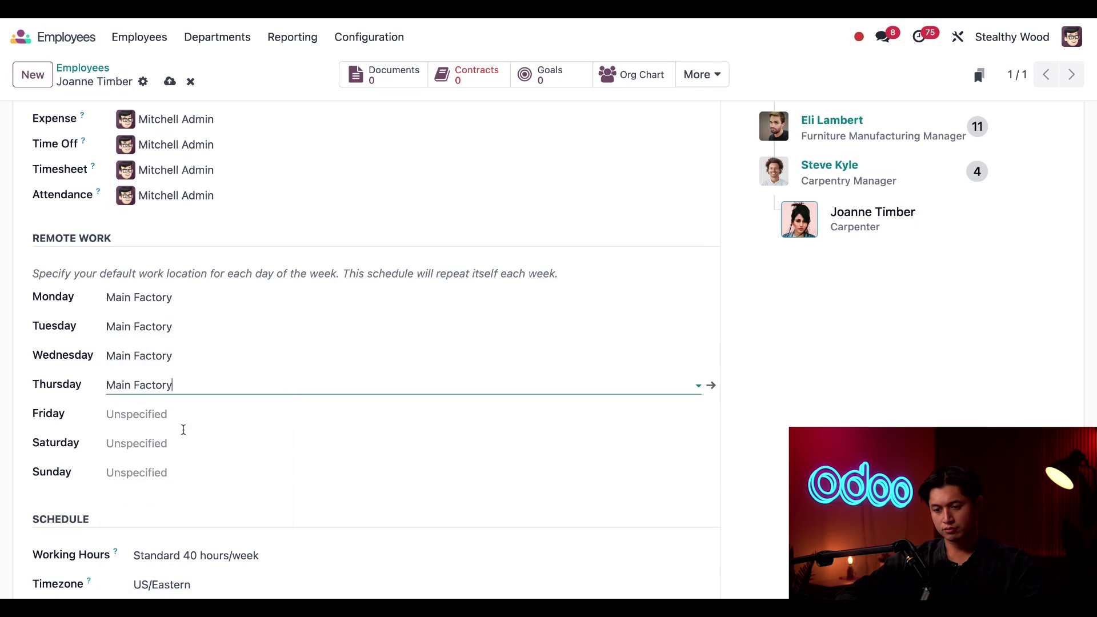
click(183, 429)
click(188, 308)
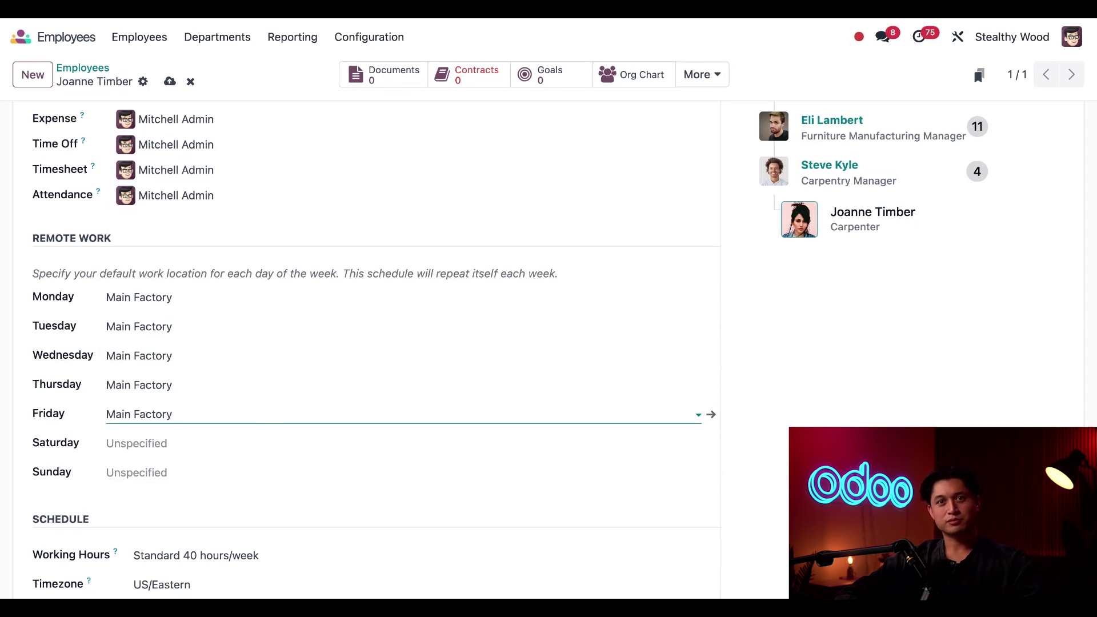
Step: Add Furniture Tools and Furniture Assembler as the employee's planning roles
scroll(366, 343, down, 5)
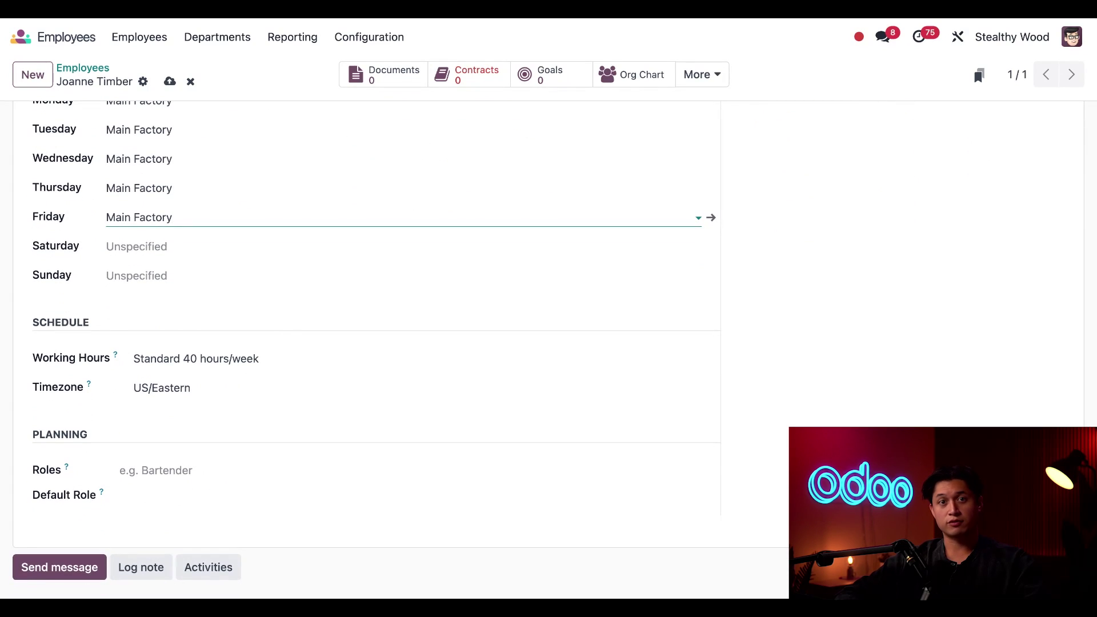
scroll(98, 345, down, 1)
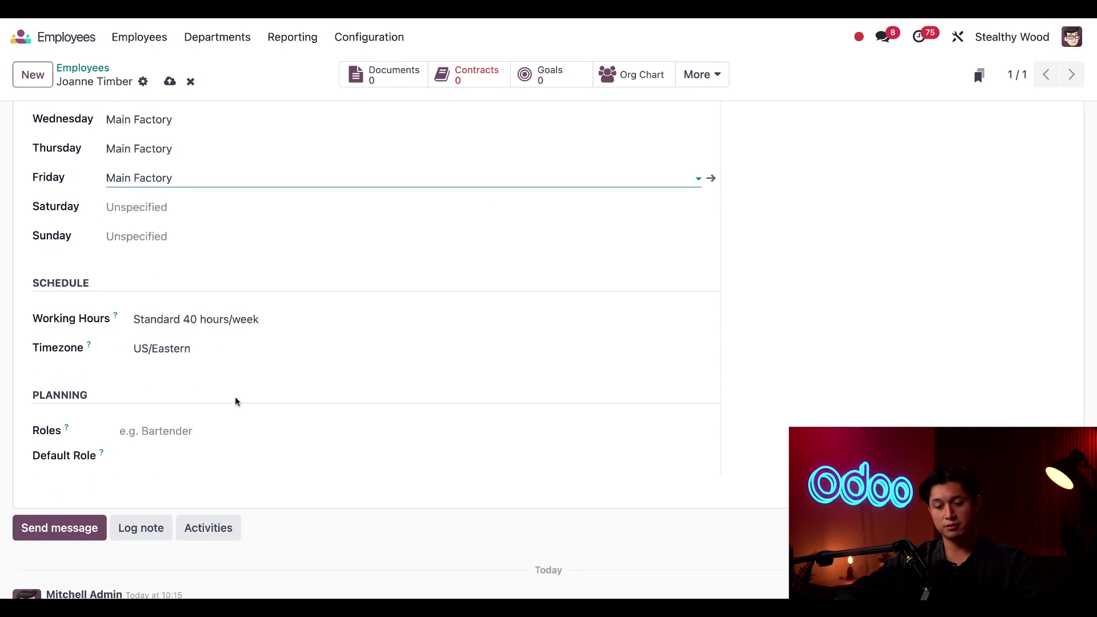
click(199, 431)
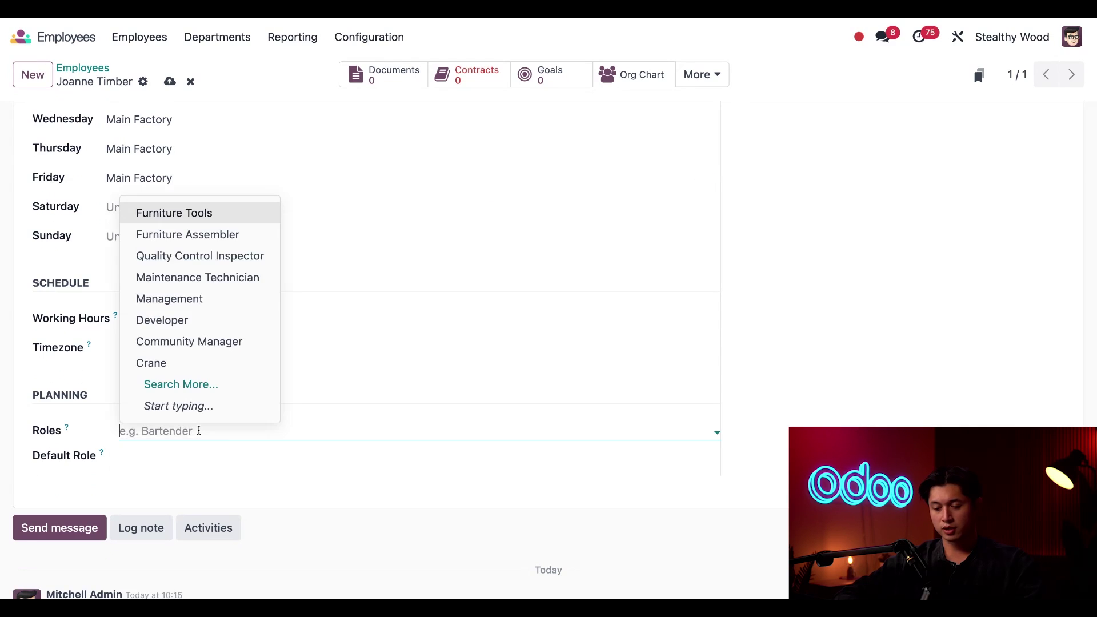
click(213, 214)
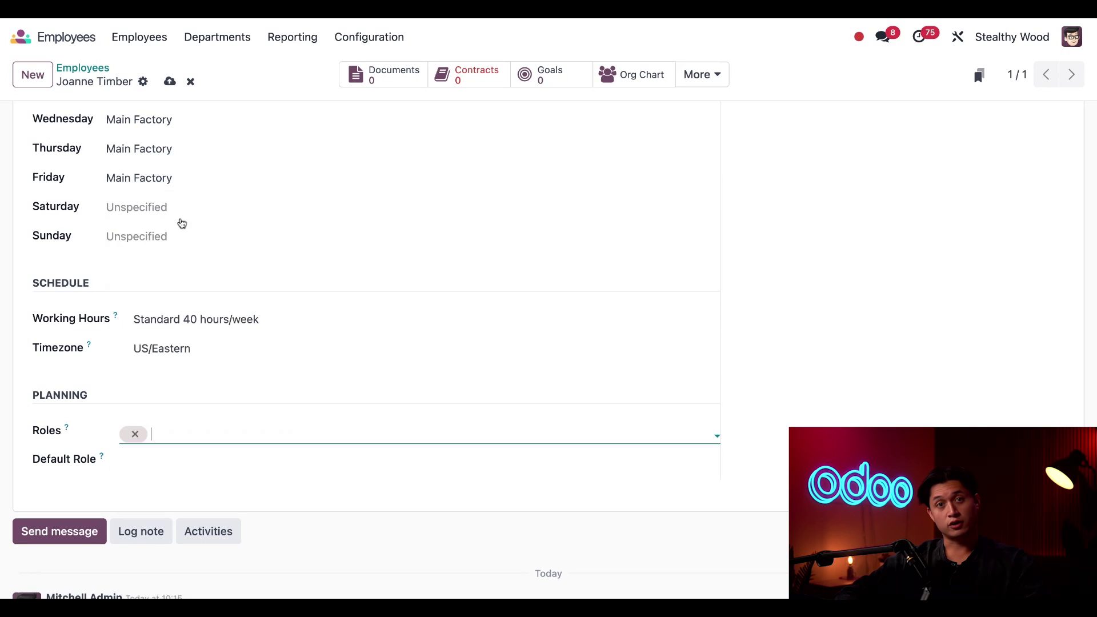
click(272, 431)
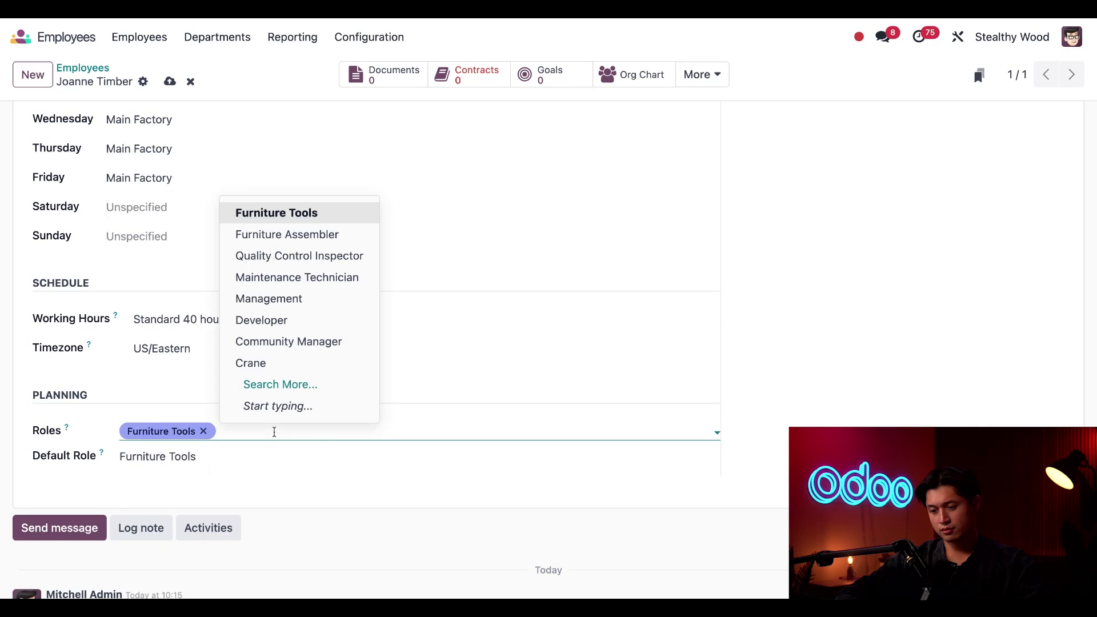
click(296, 244)
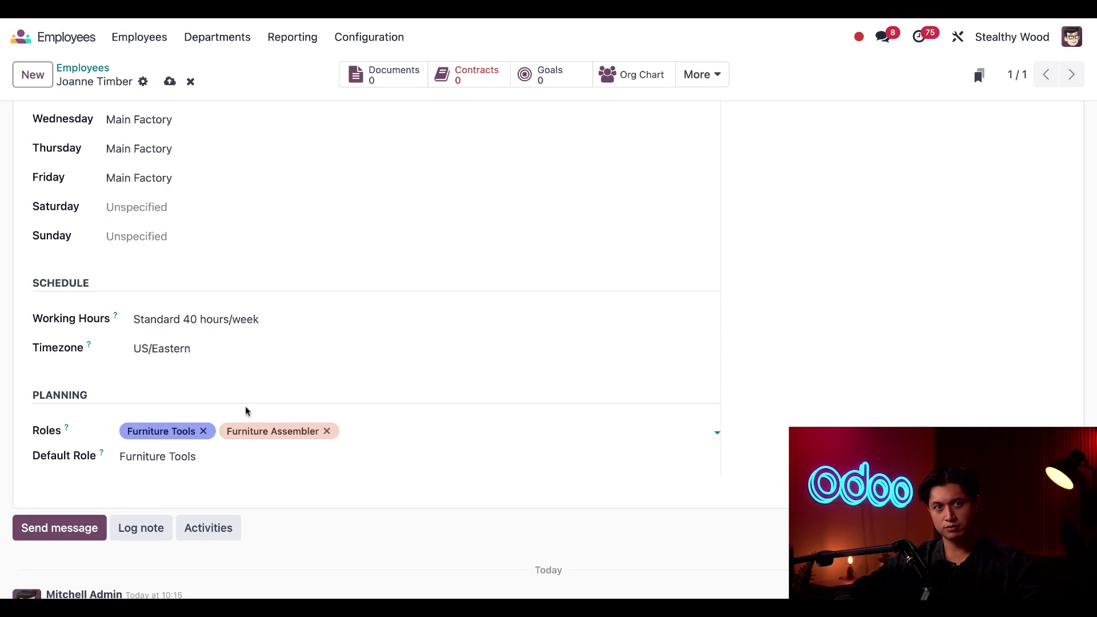
Step: Make Furniture Assembler the default planning role
drag(121, 466, 181, 462)
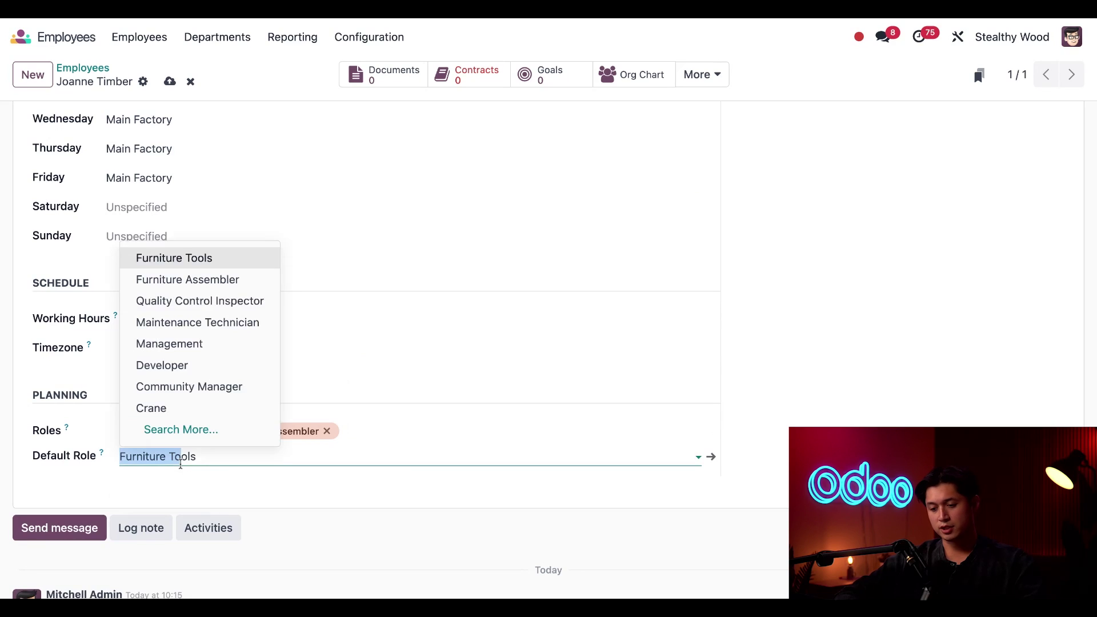
click(193, 286)
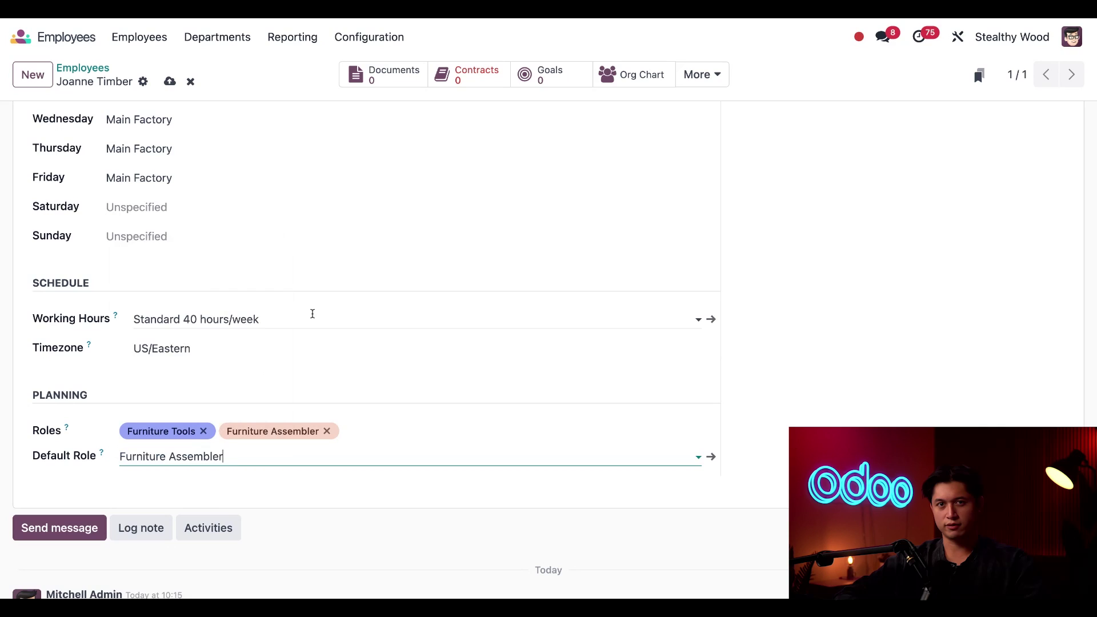
scroll(312, 314, down, 1)
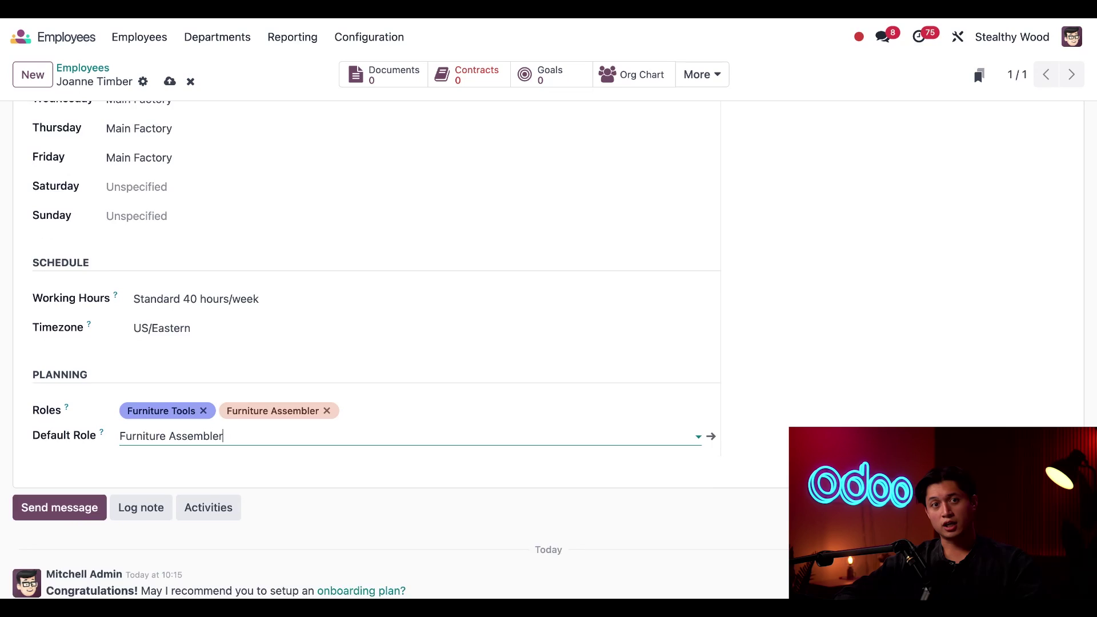
Step: Show the Private Information tab and look over the private contact and citizenship fields
scroll(277, 217, up, 15)
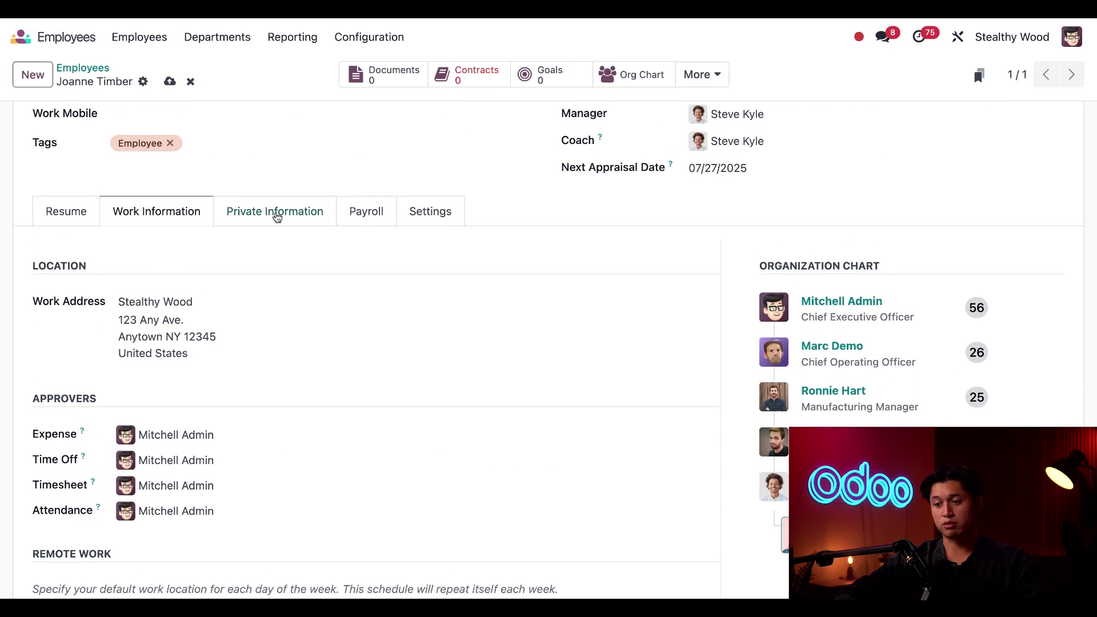
click(276, 216)
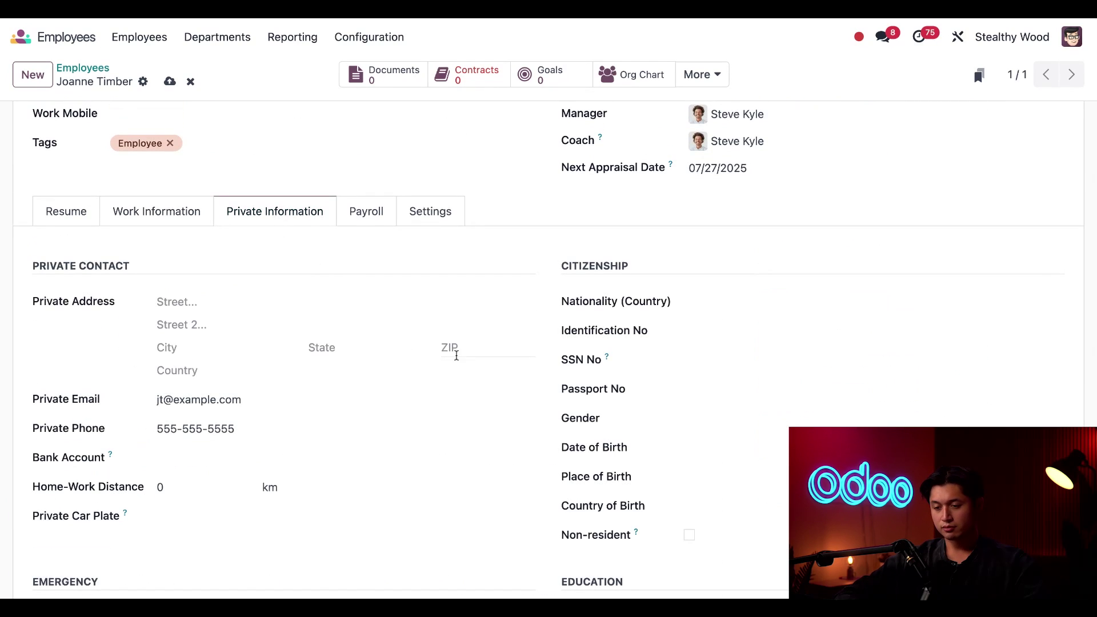
scroll(468, 360, down, 1)
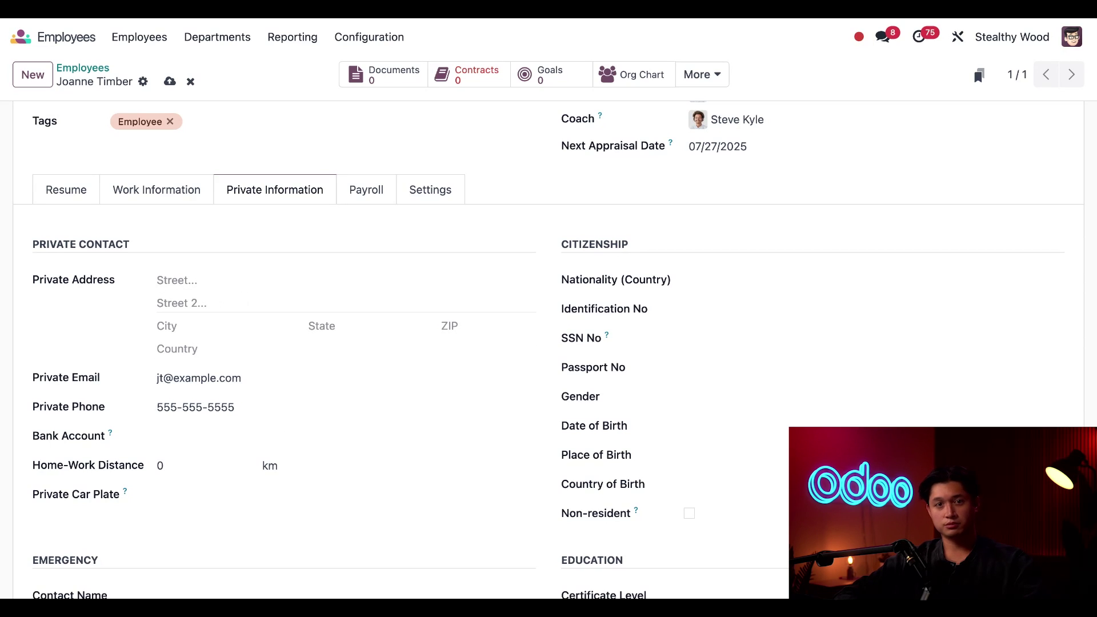
scroll(271, 407, down, 1)
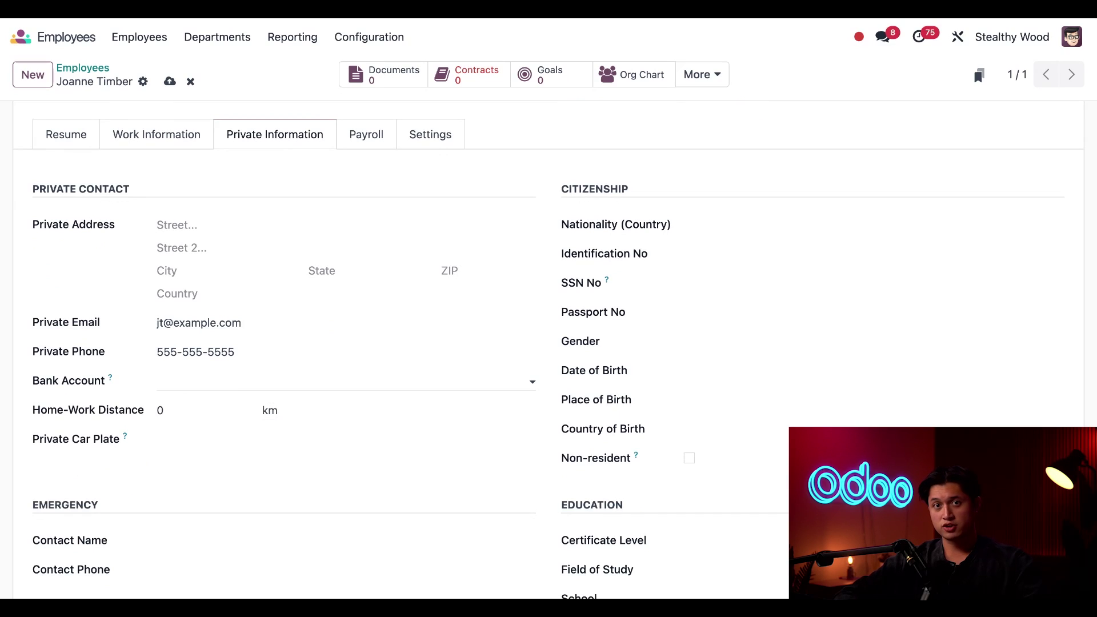
Step: Enter the employee's bank account number and create a new bank account from it
click(343, 381)
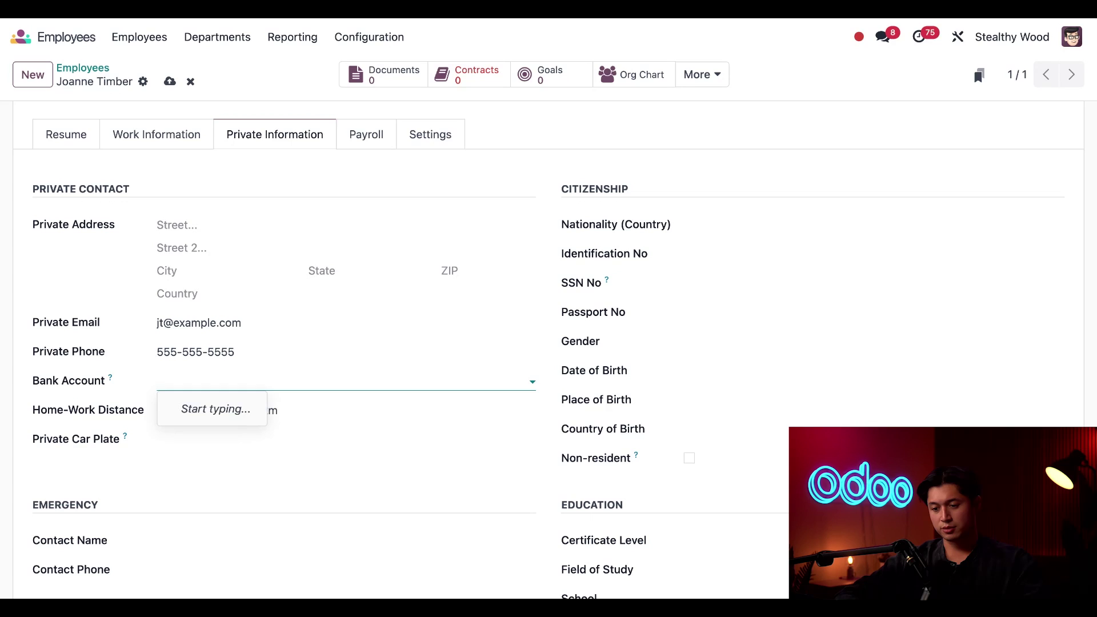
text(111111111)
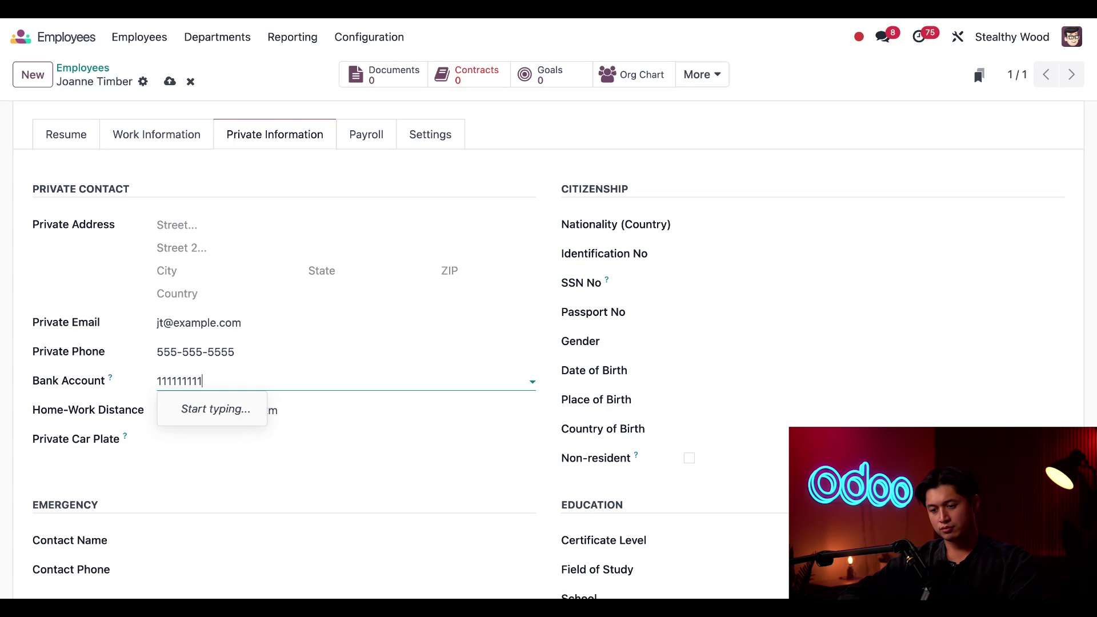
text(11111)
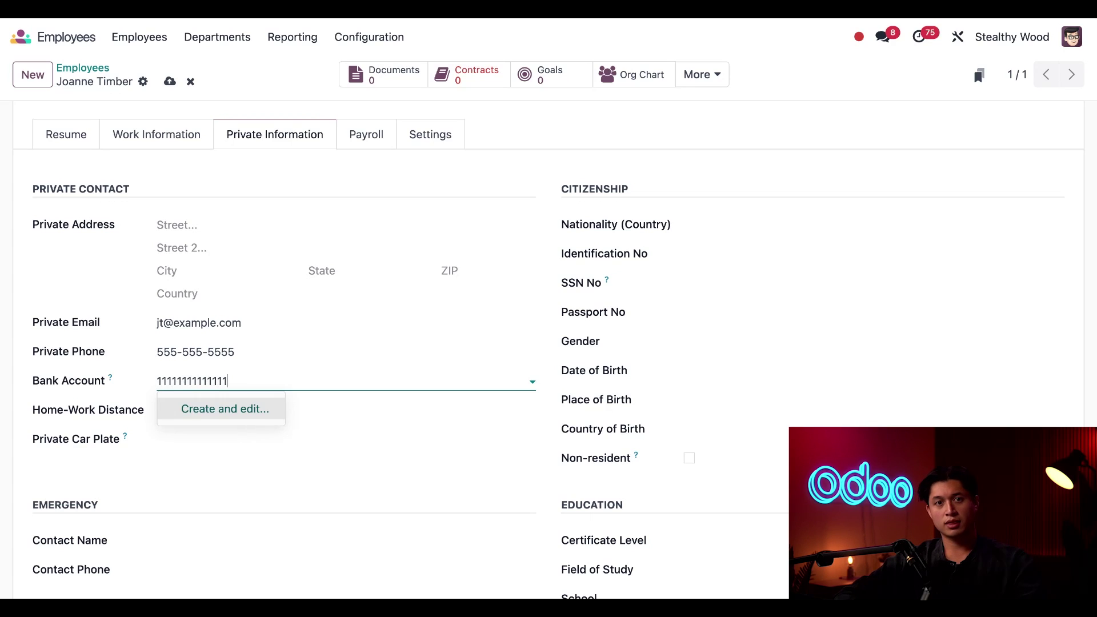
click(194, 417)
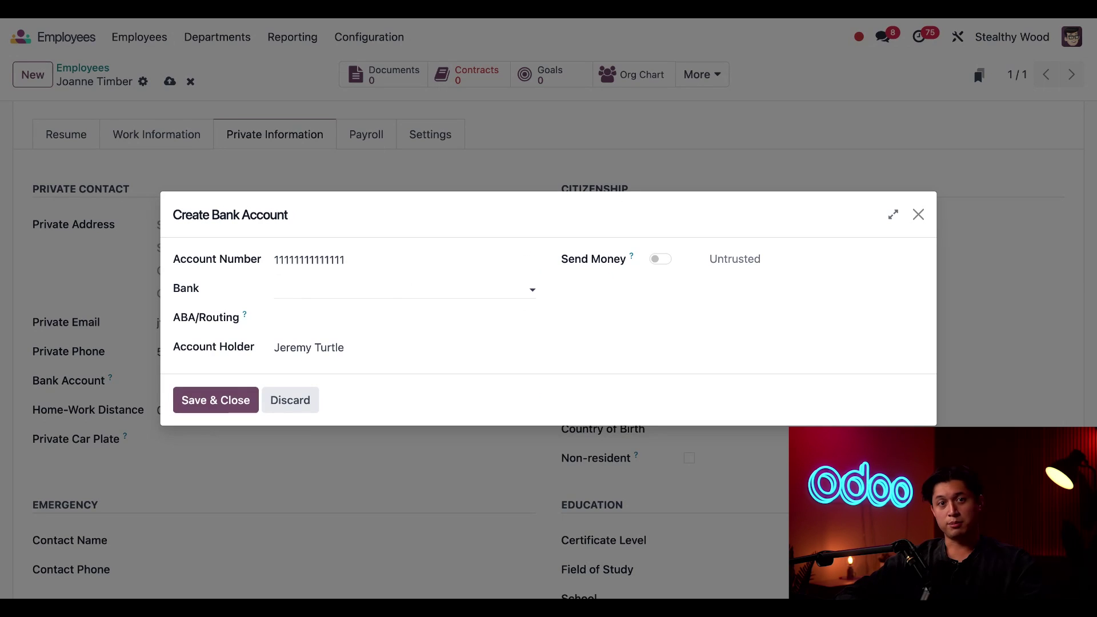
Step: Set the bank to Big Bank, add the routing number, make the employee holder, mark it trusted, and save
click(375, 289)
click(363, 339)
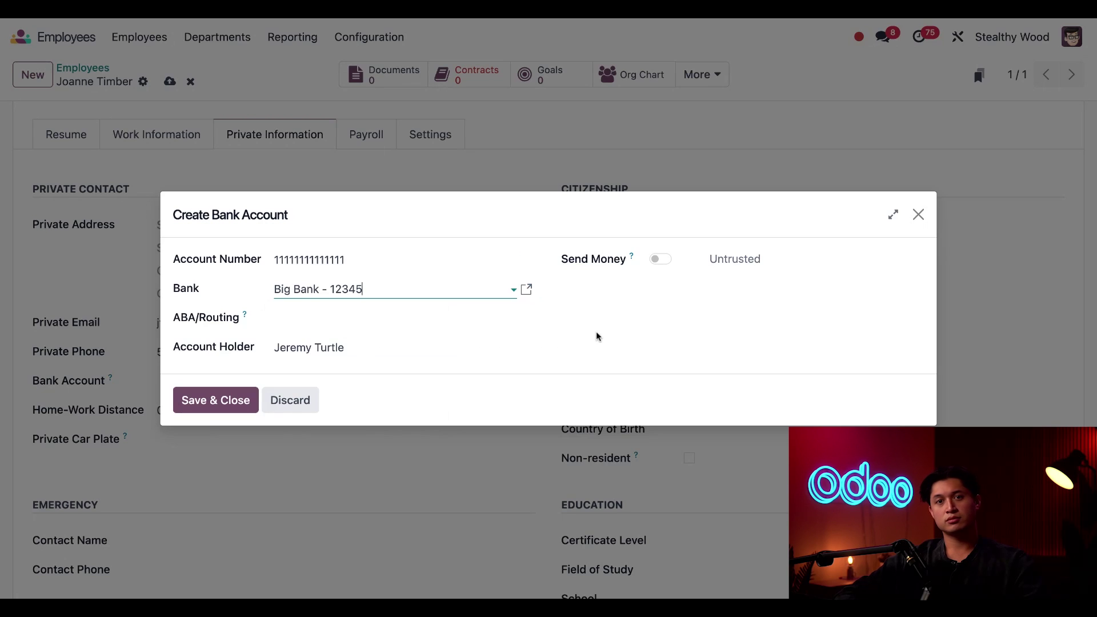
click(389, 317)
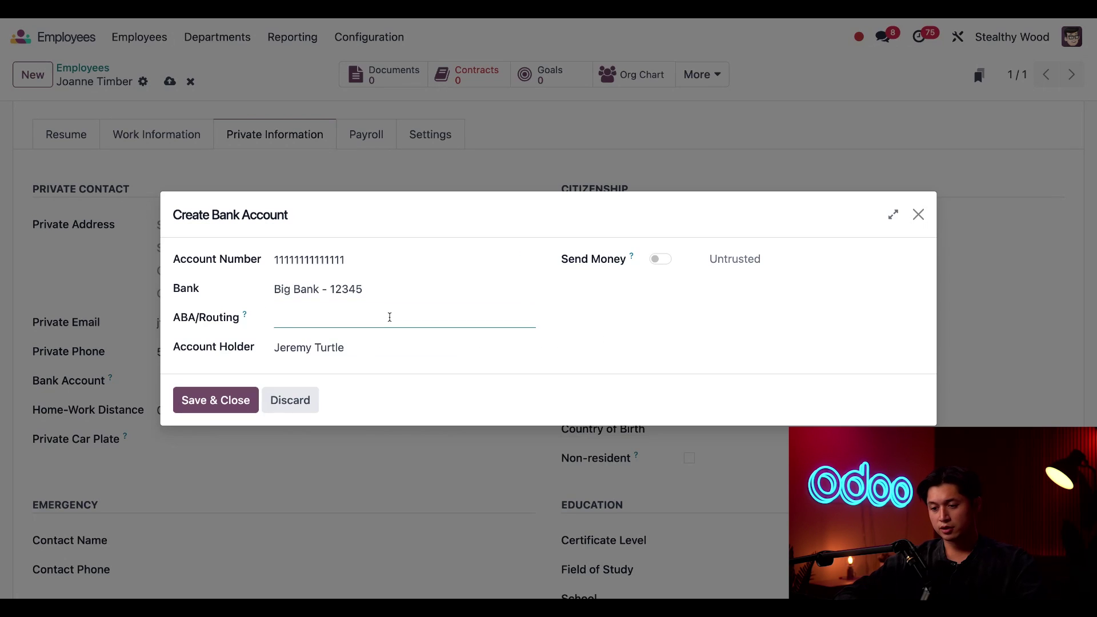
text(123456789)
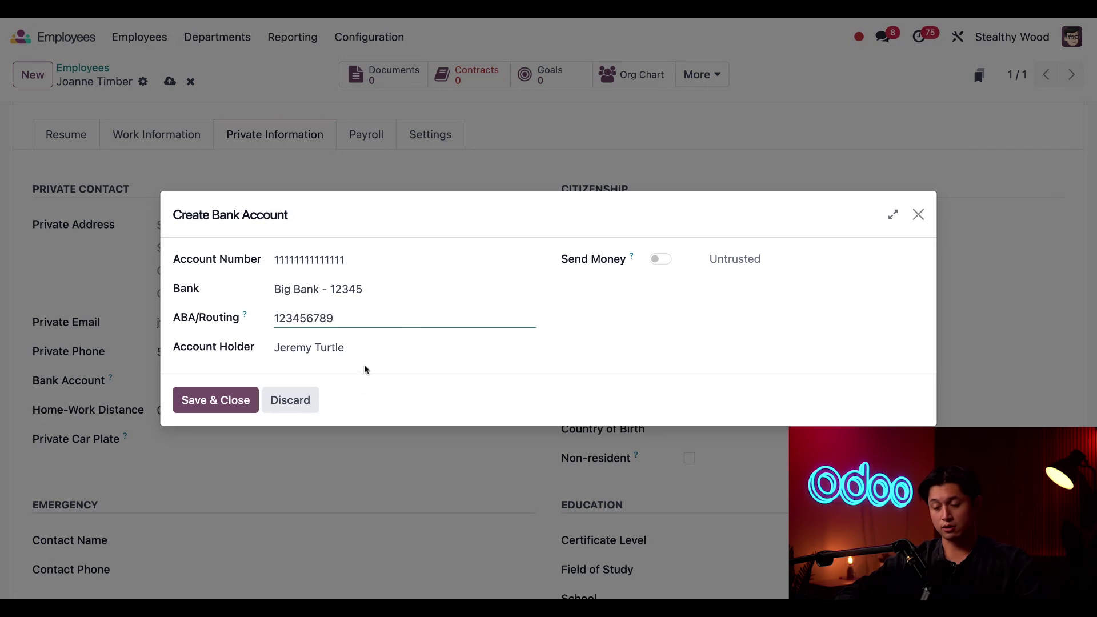
click(365, 350)
text(joann)
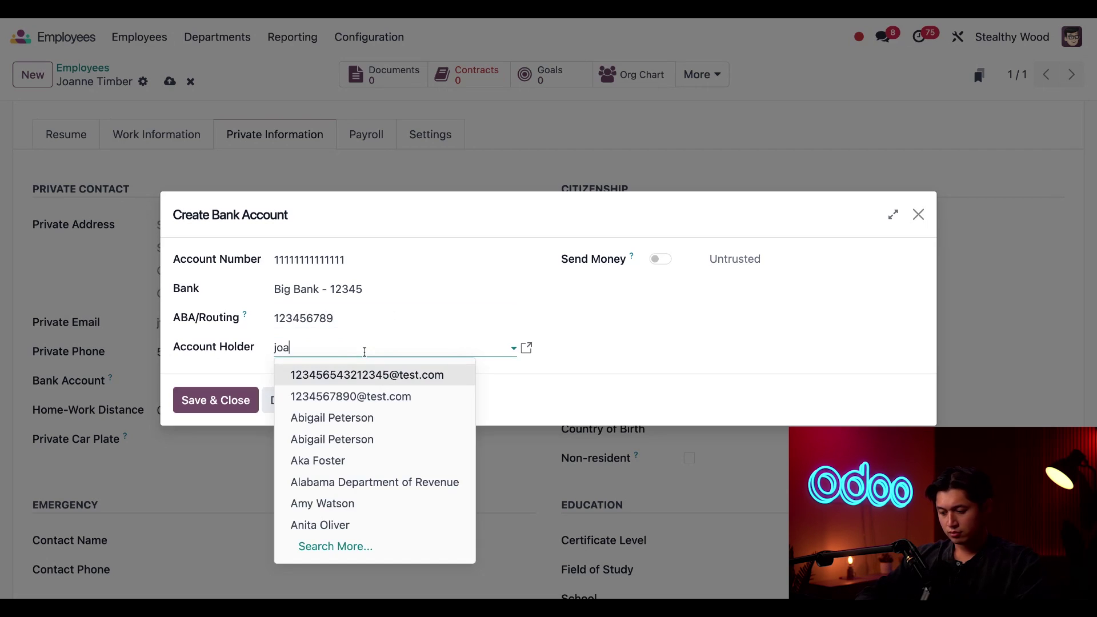
click(355, 378)
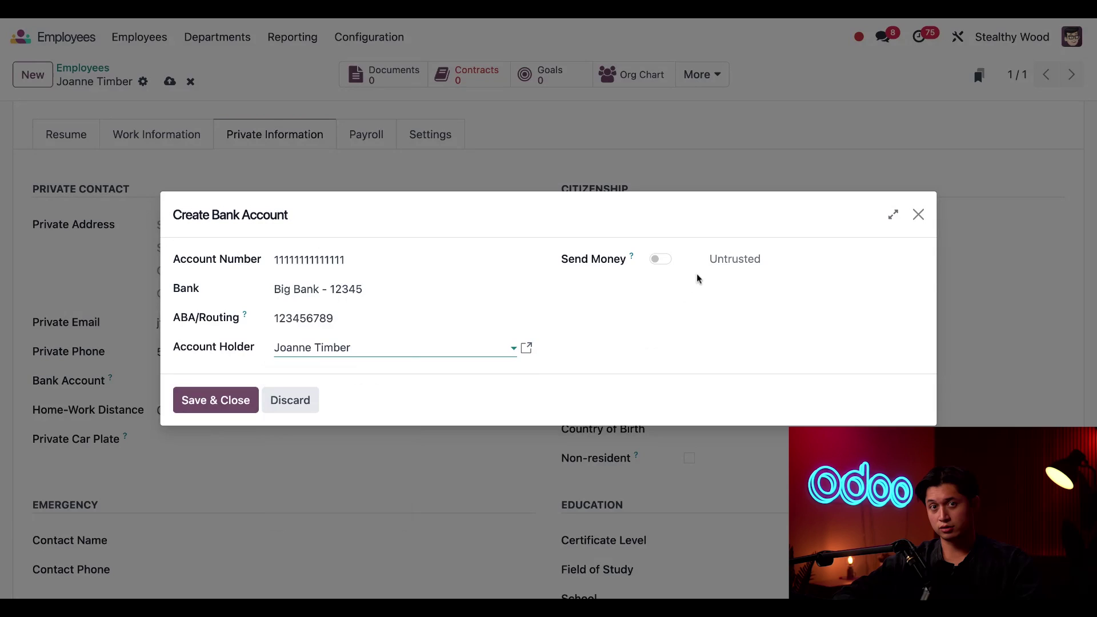
click(660, 260)
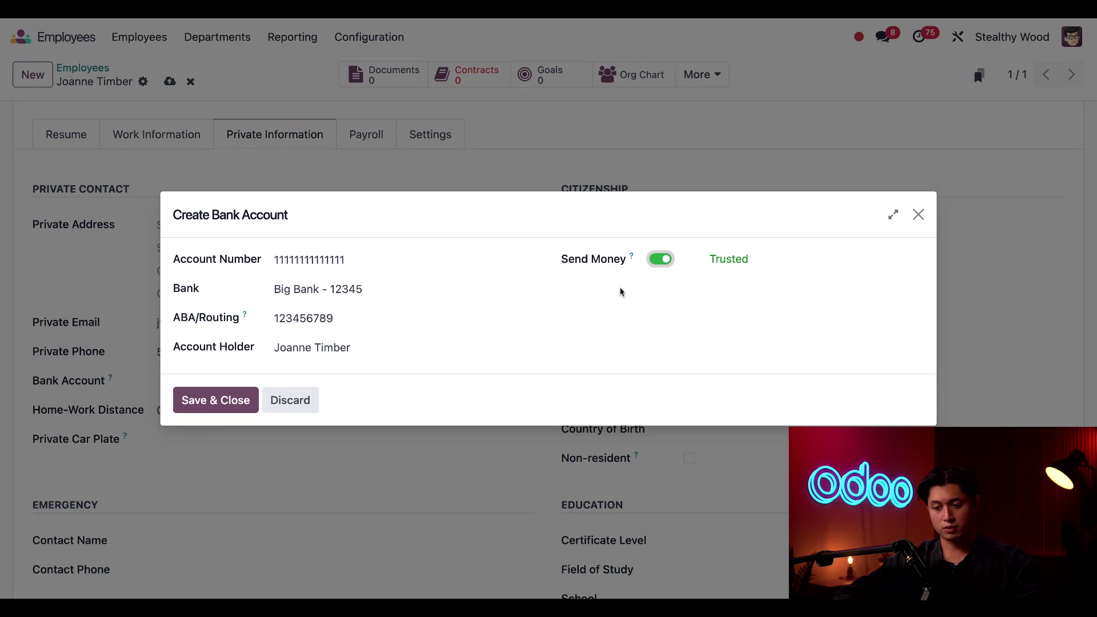
click(196, 404)
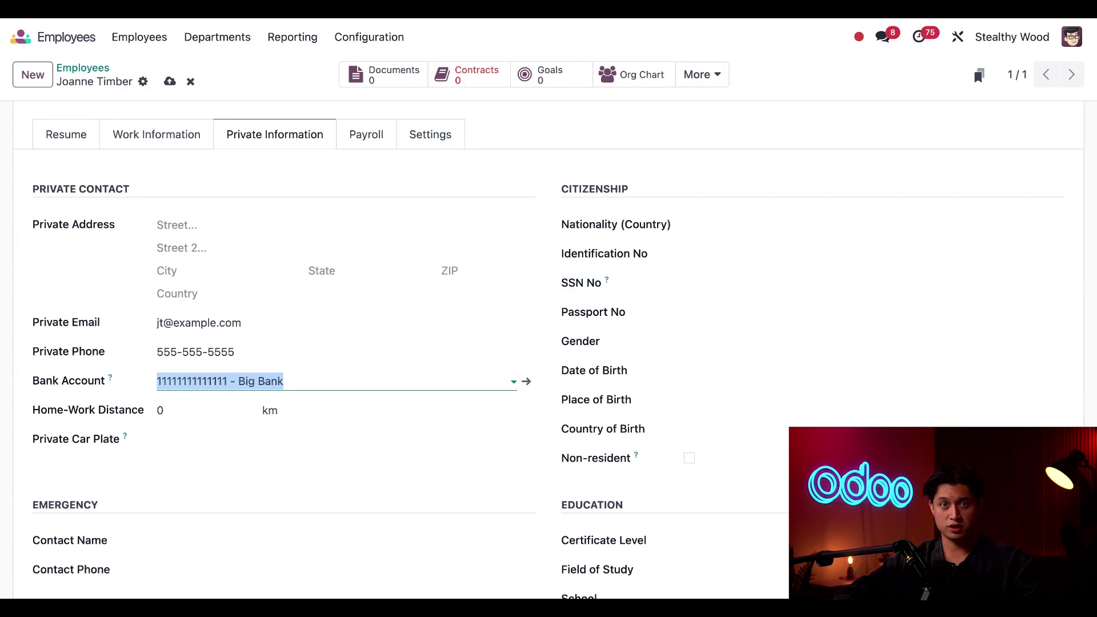
Step: Set the home-work distance to 12 with the unit switched from km to mi
click(192, 413)
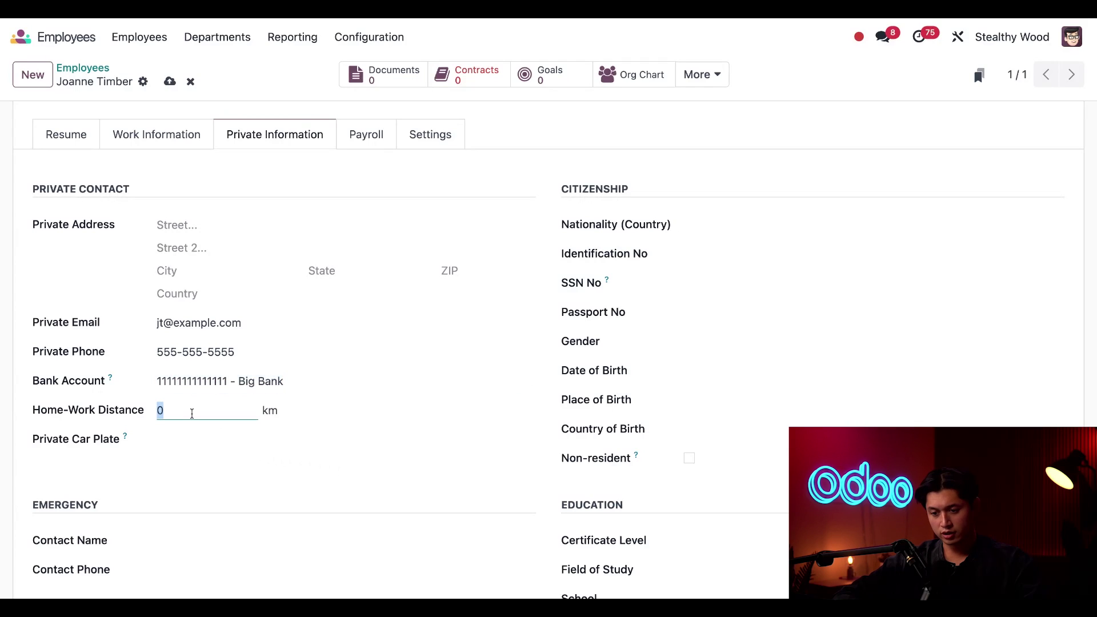
text(12)
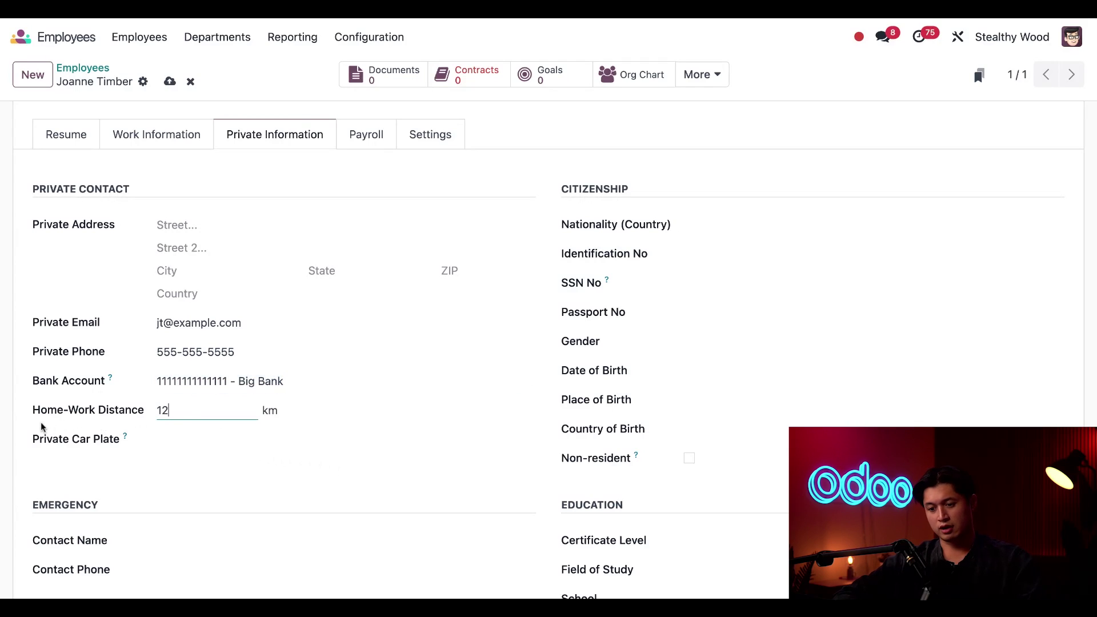
click(309, 416)
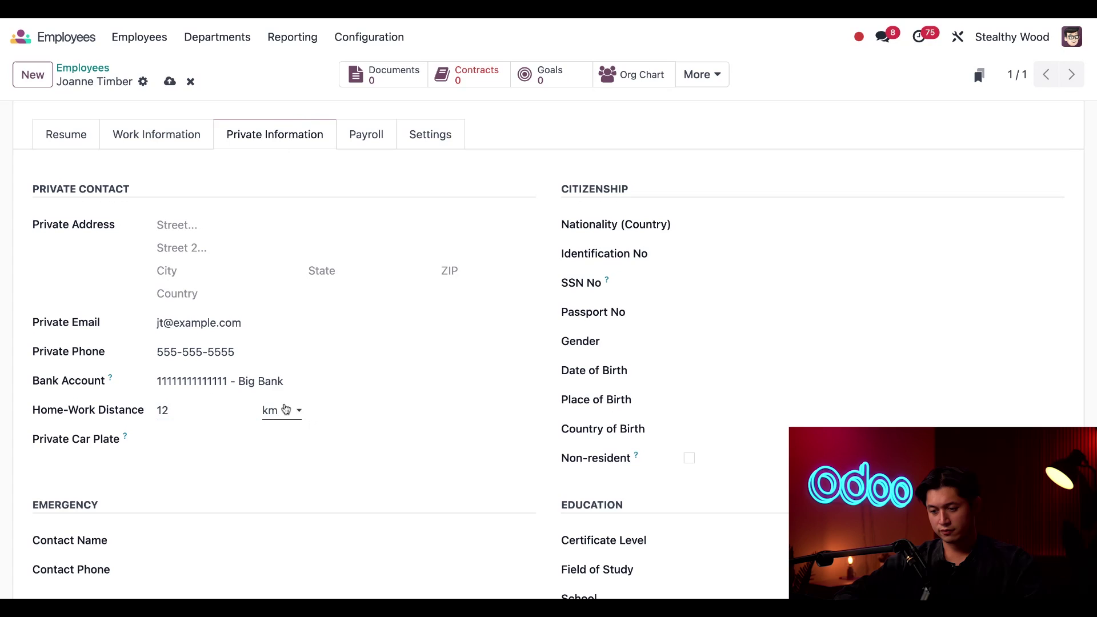
click(285, 409)
click(277, 426)
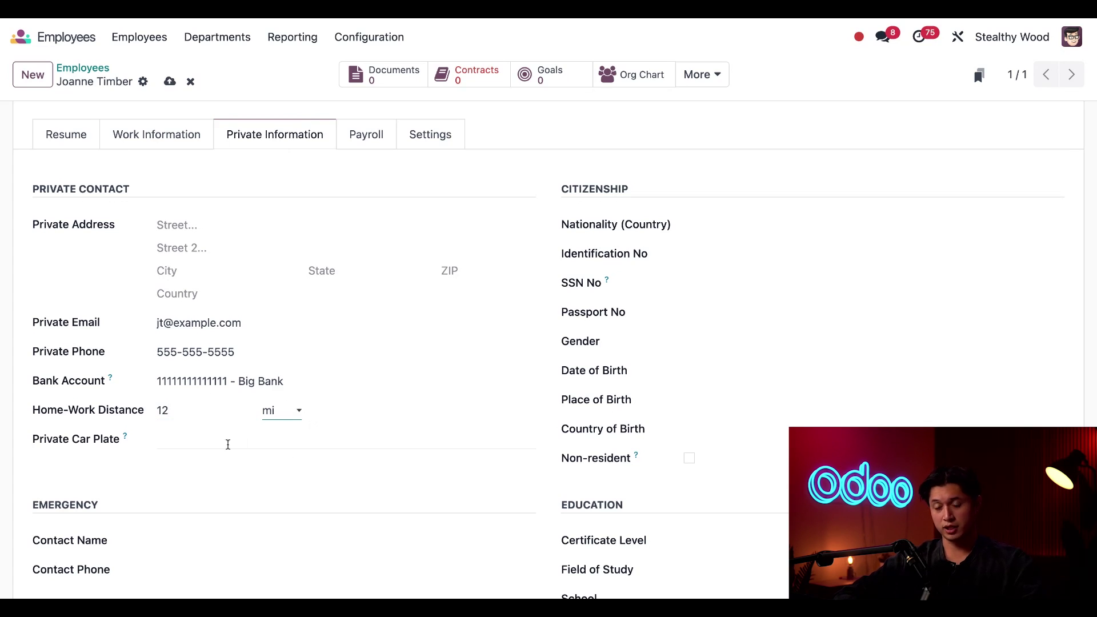
Step: Enter the employee's private car plate number
click(210, 439)
text(123abc)
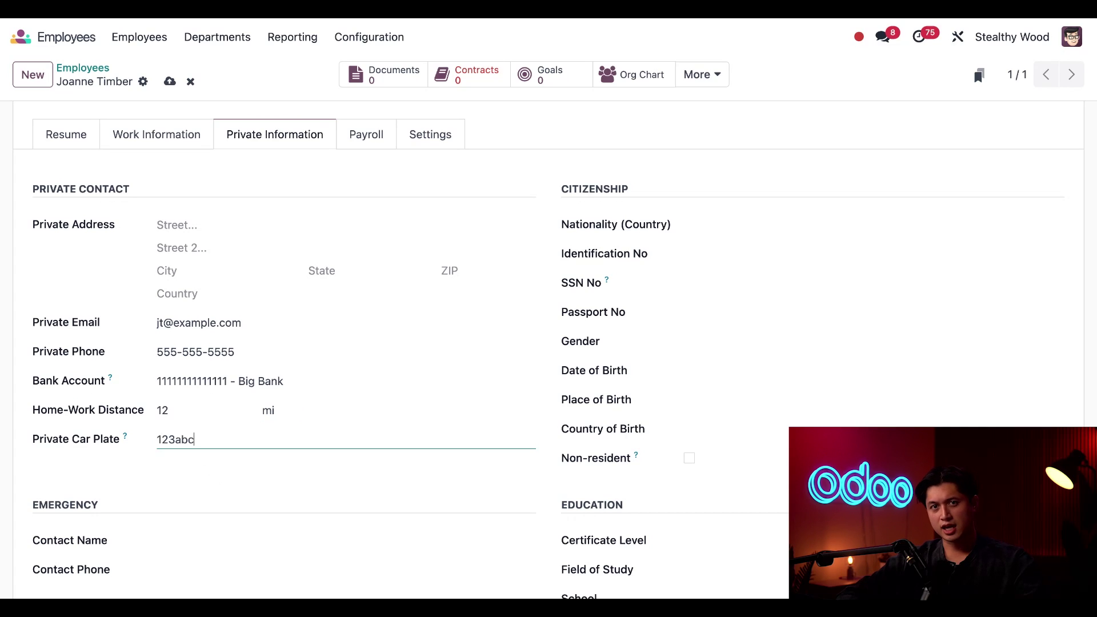
scroll(549, 350, down, 3)
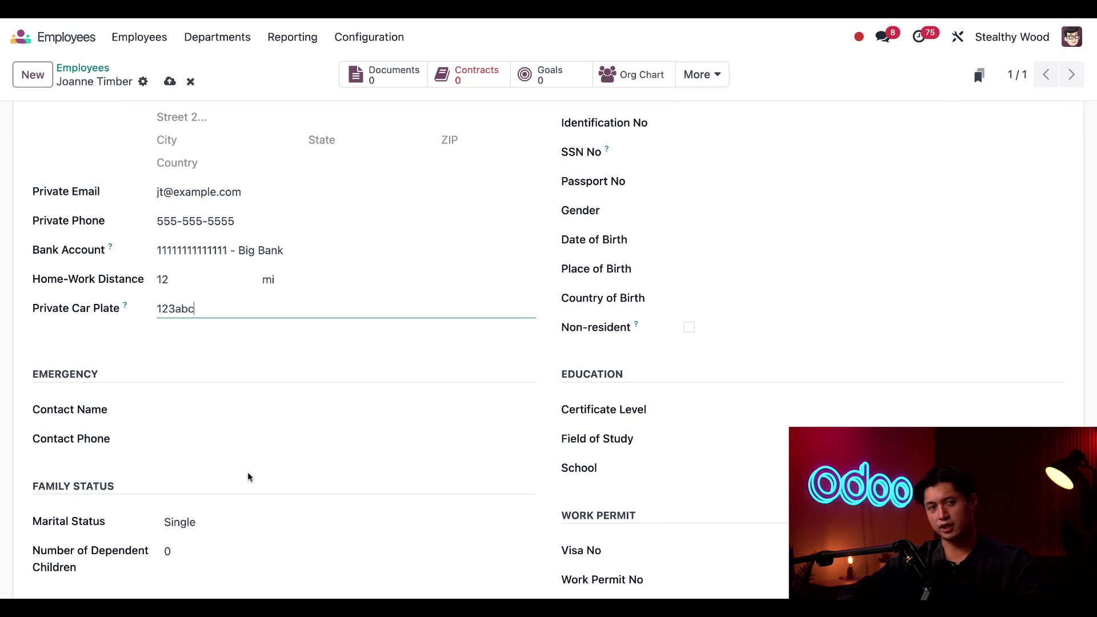
scroll(156, 544, down, 2)
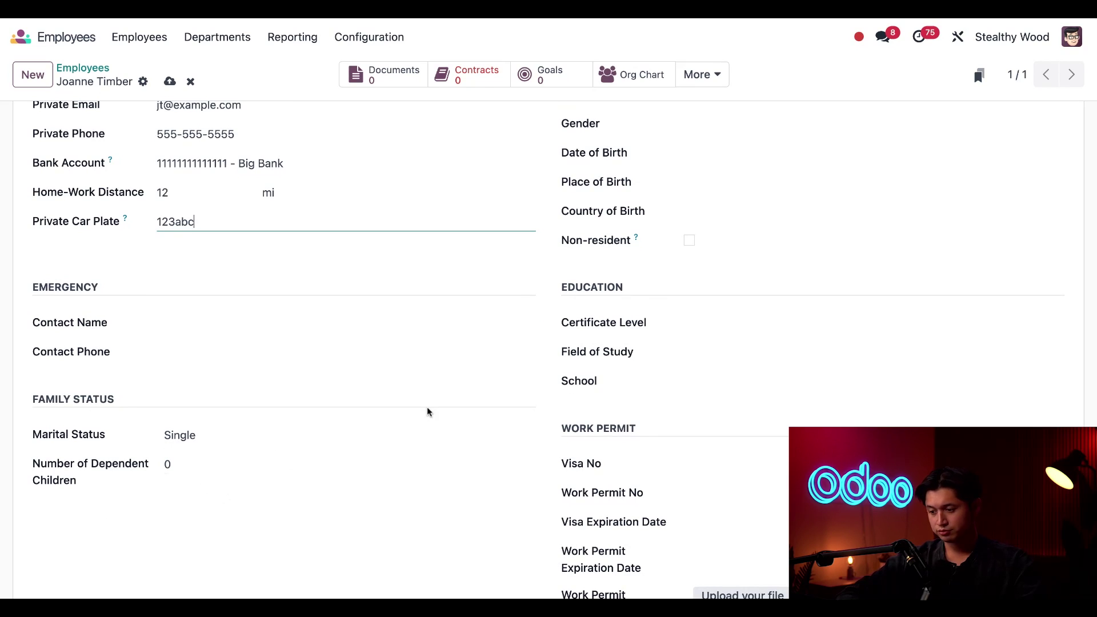
scroll(427, 407, down, 2)
scroll(427, 407, up, 5)
Step: Set the employee's nationality to United States
scroll(606, 409, up, 2)
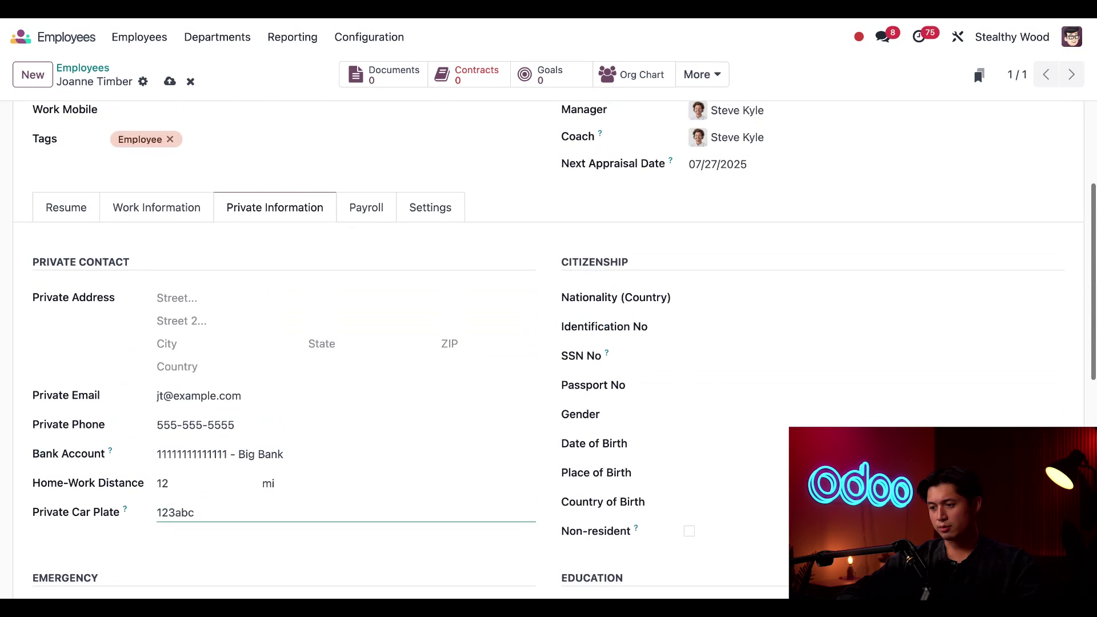
scroll(606, 409, down, 1)
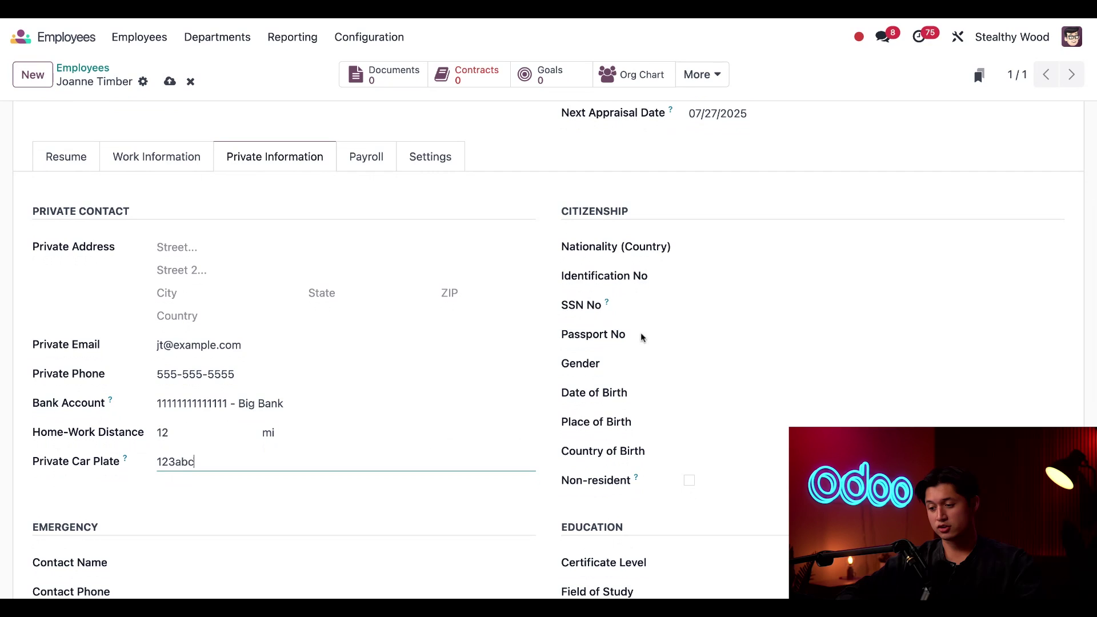
click(696, 247)
text(un)
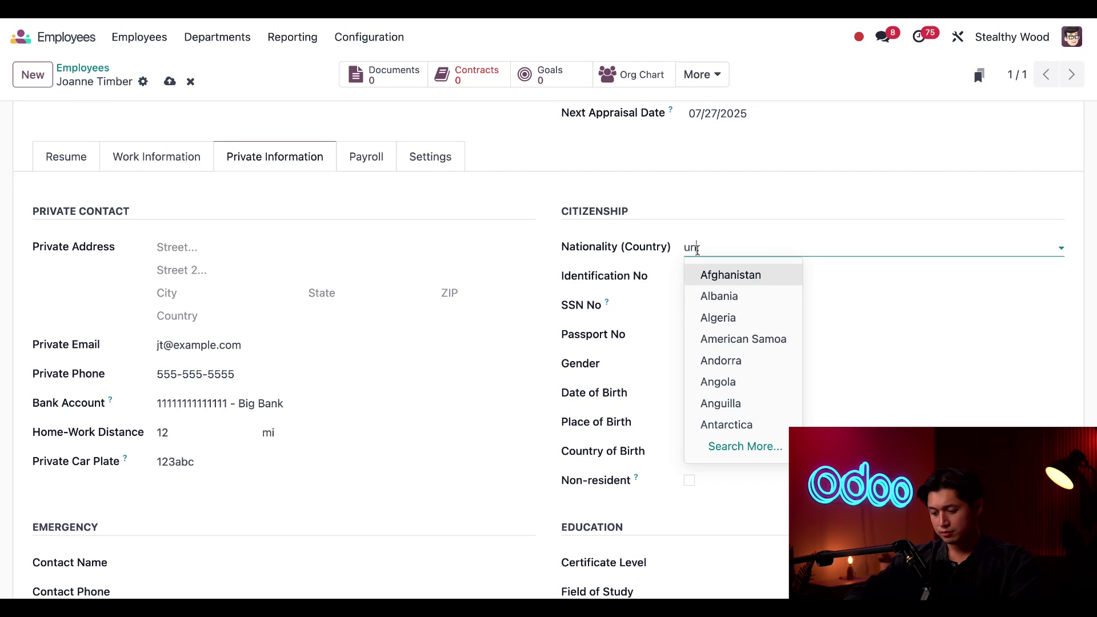
text(it)
click(730, 319)
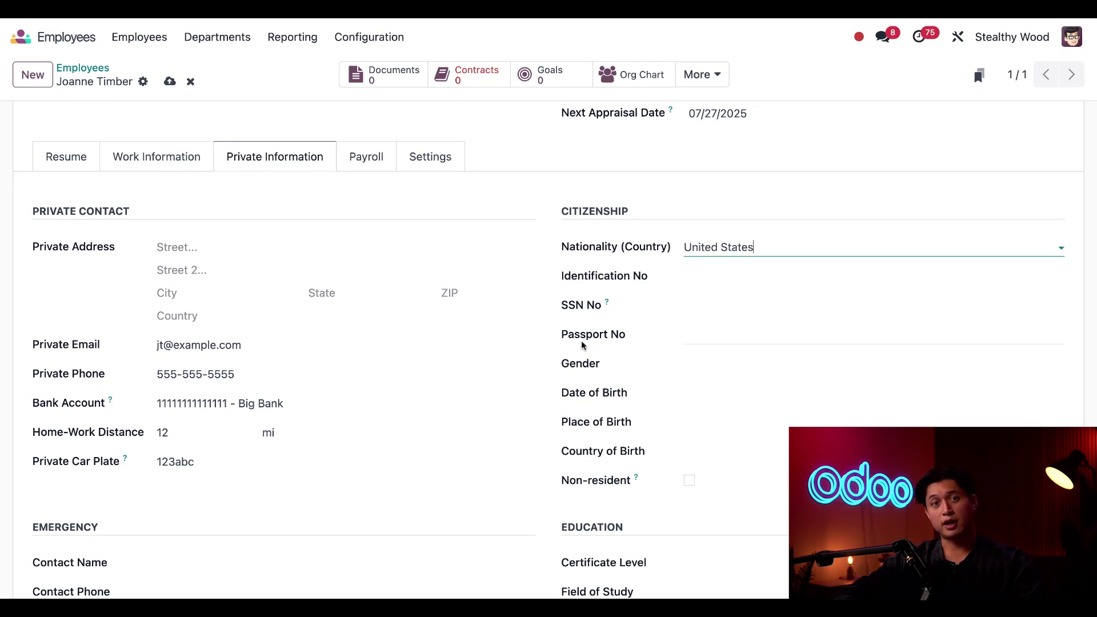
Step: Enter the employee's social security number in the SSN No field
click(698, 310)
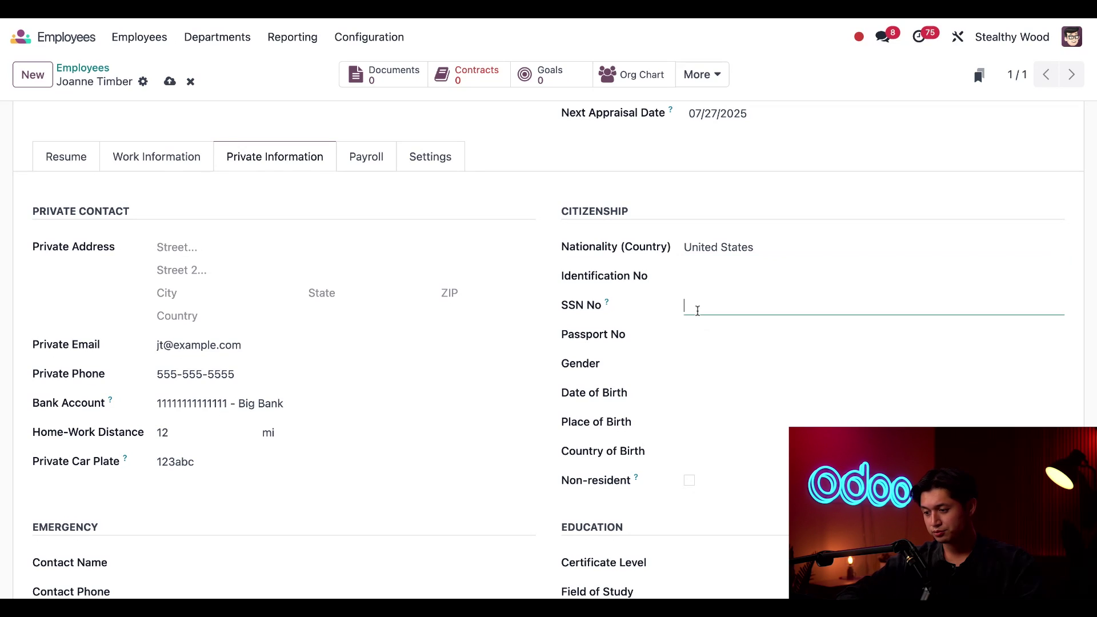
text(123123)
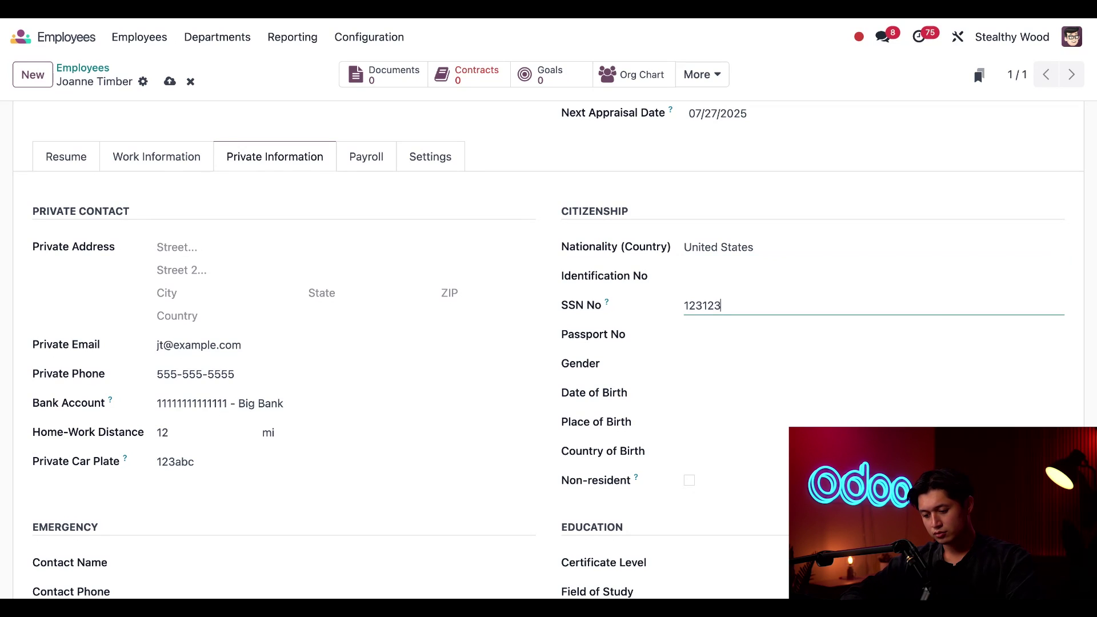
text(1234)
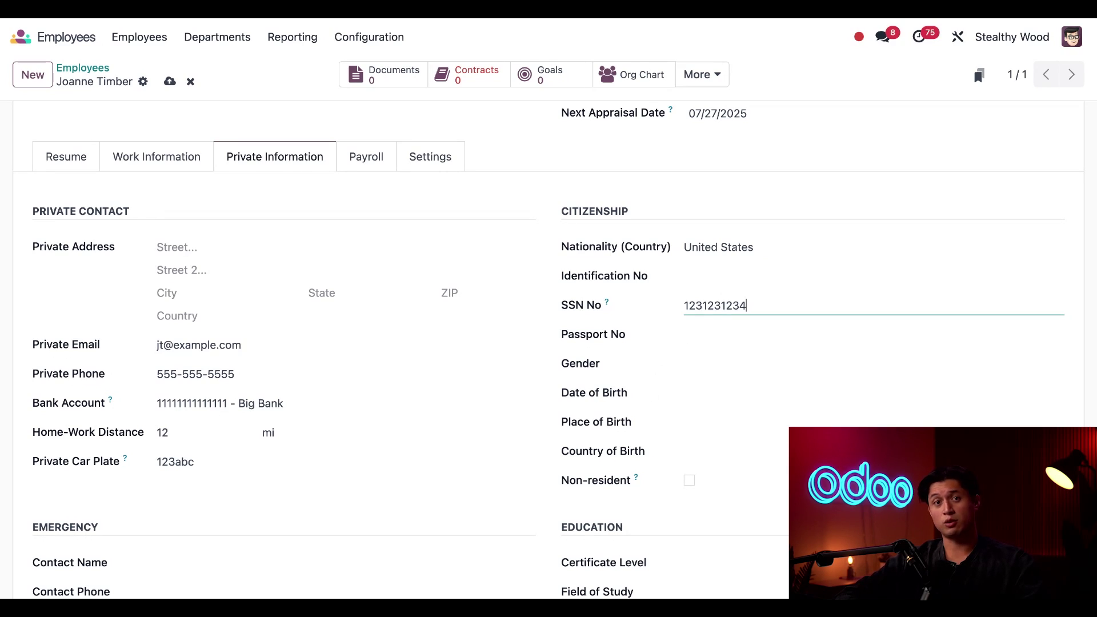
scroll(683, 437, down, 3)
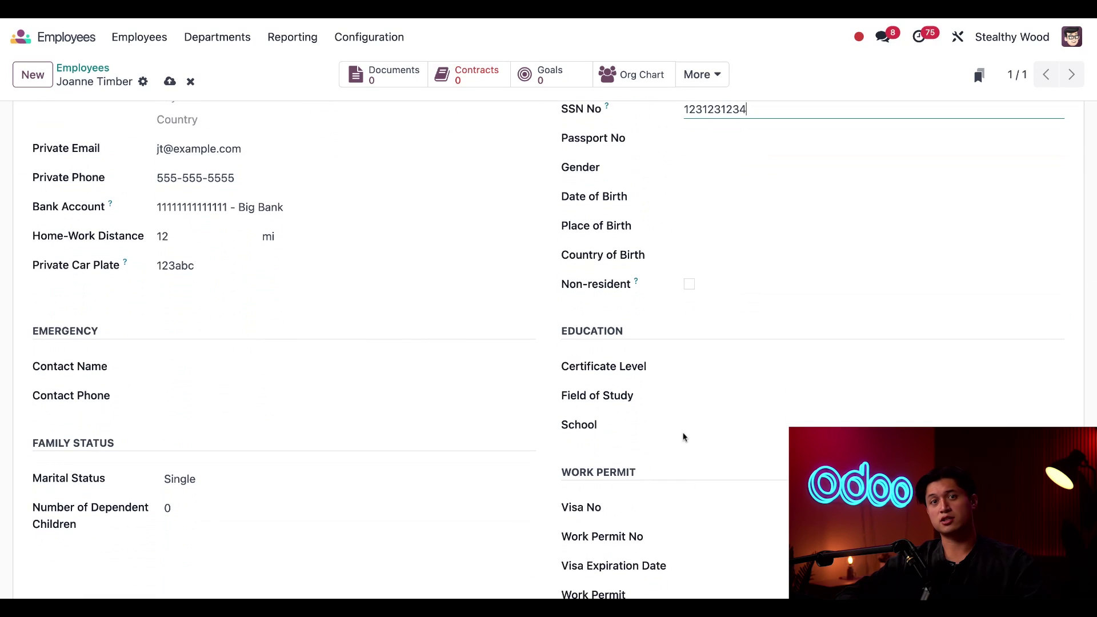
Step: Record education as Bachelor level, Carpentry field of study, and Wood College school
click(699, 372)
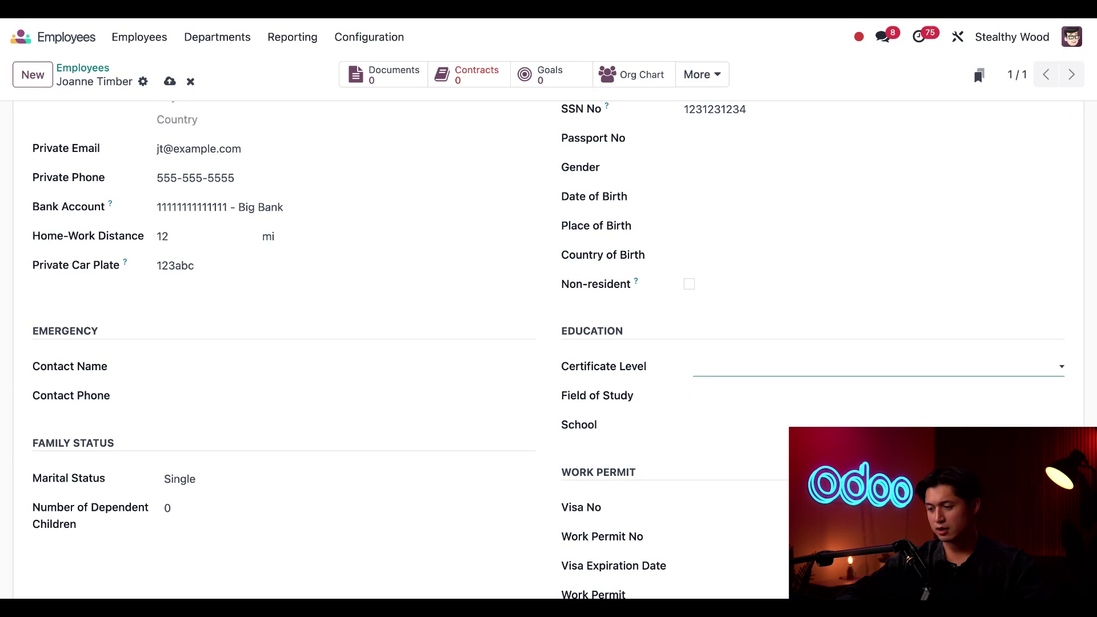
click(736, 393)
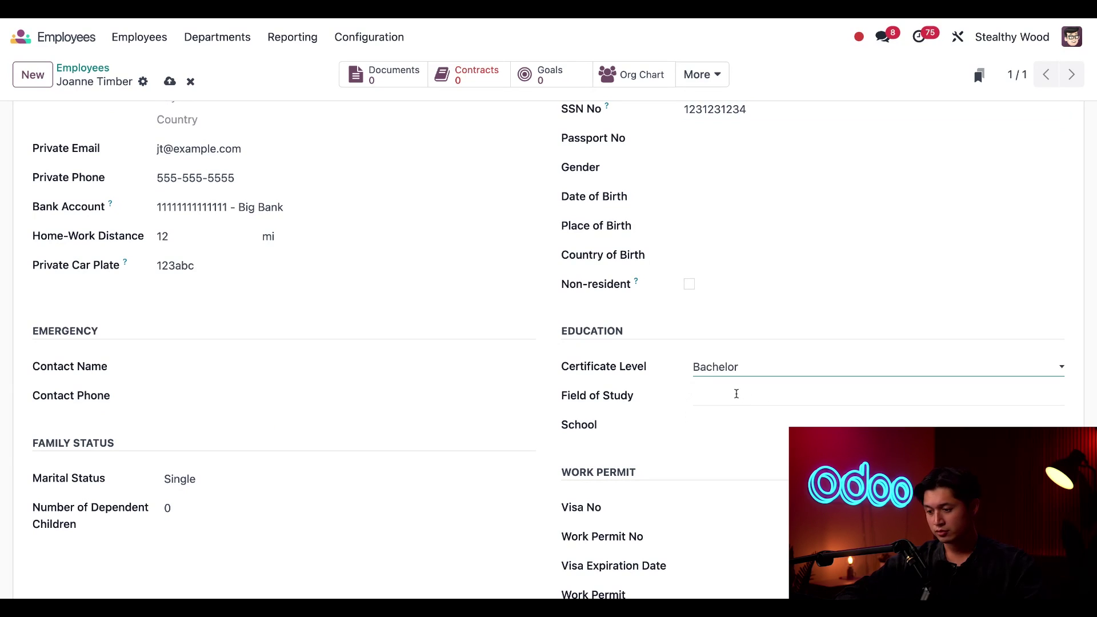
click(736, 393)
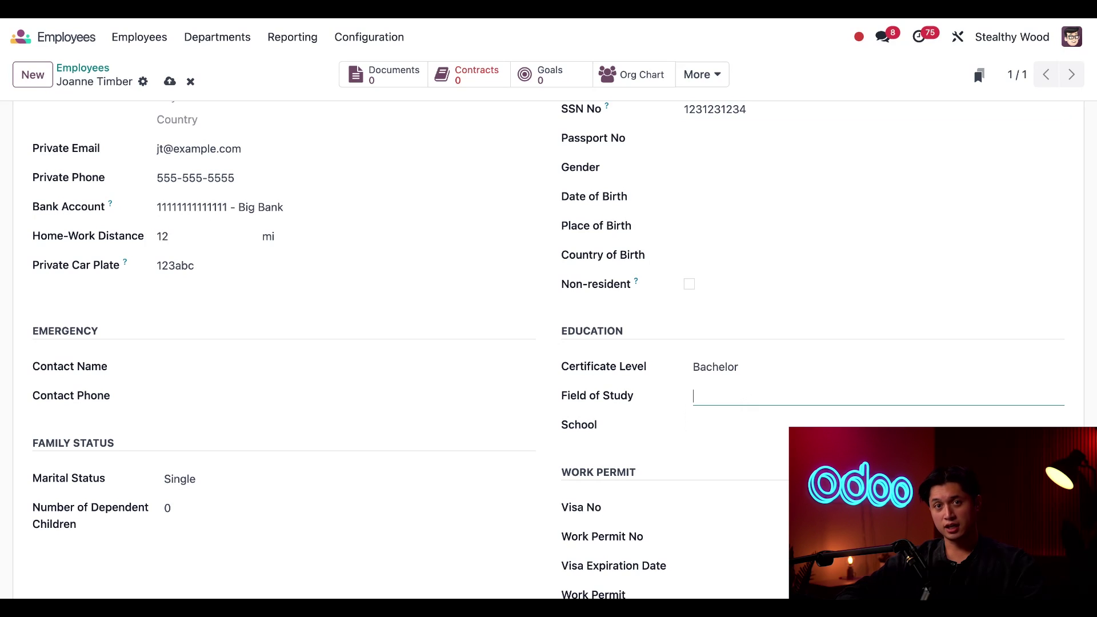
text(Carpe)
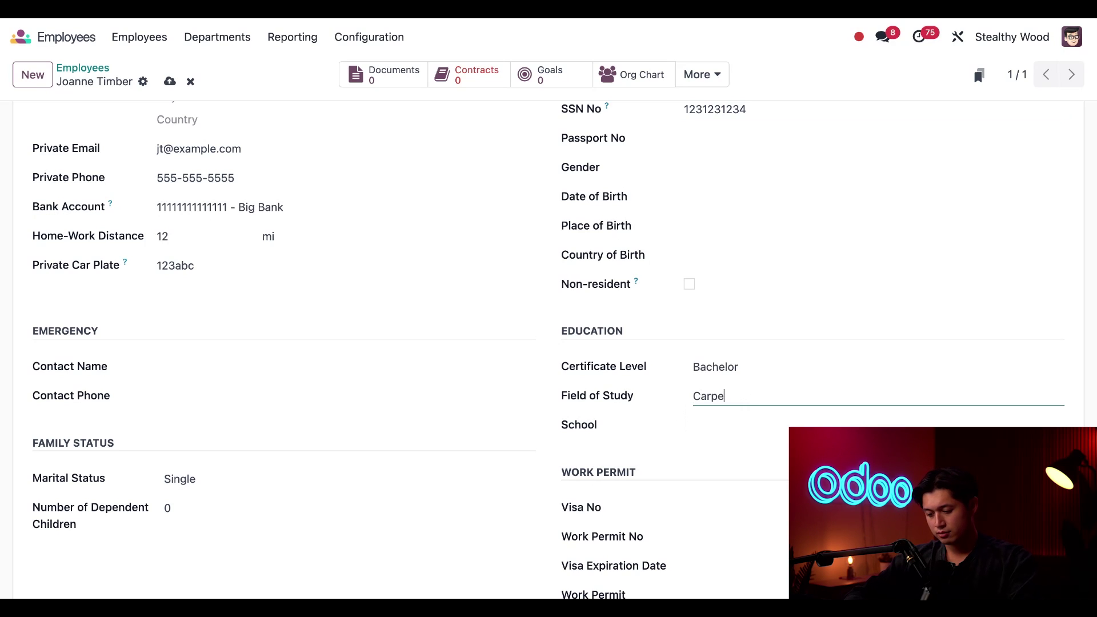
text(ntry)
click(737, 422)
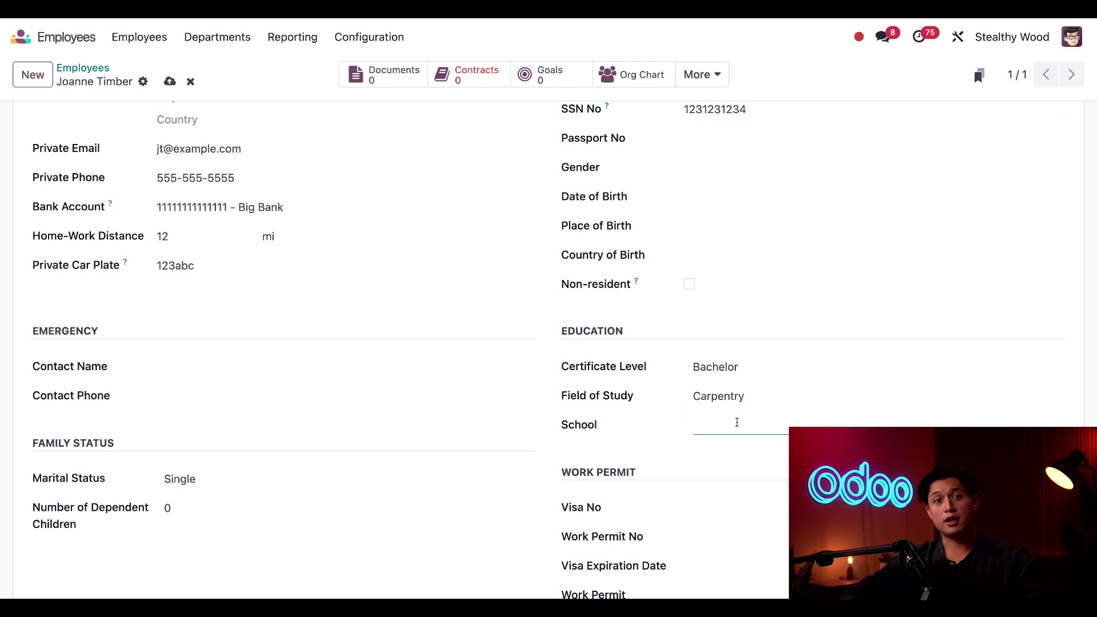
text(Woo)
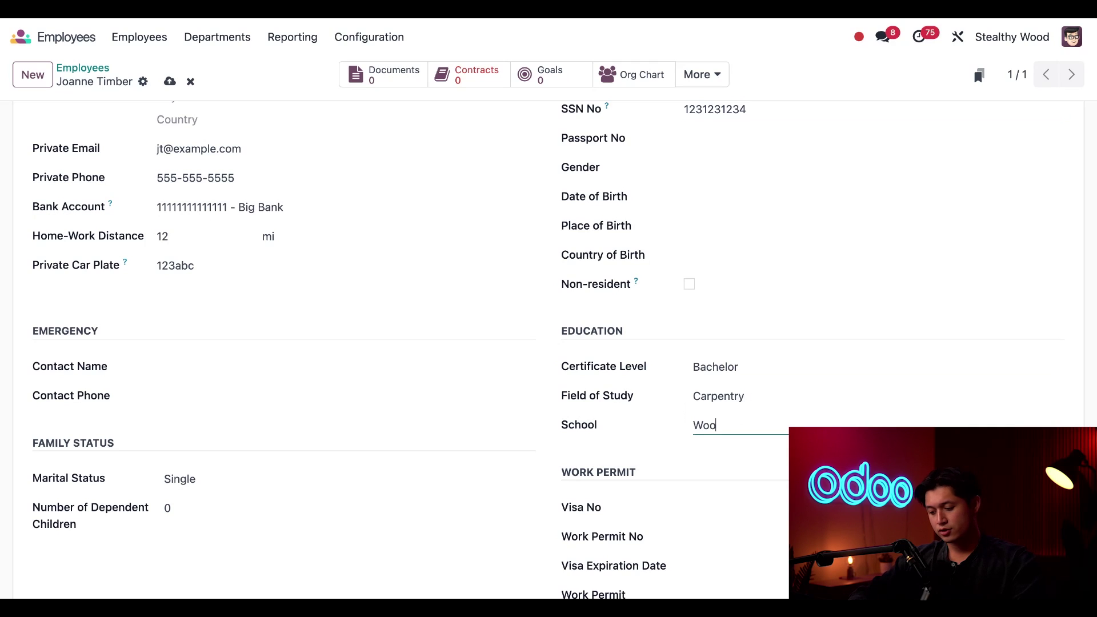
text(d College)
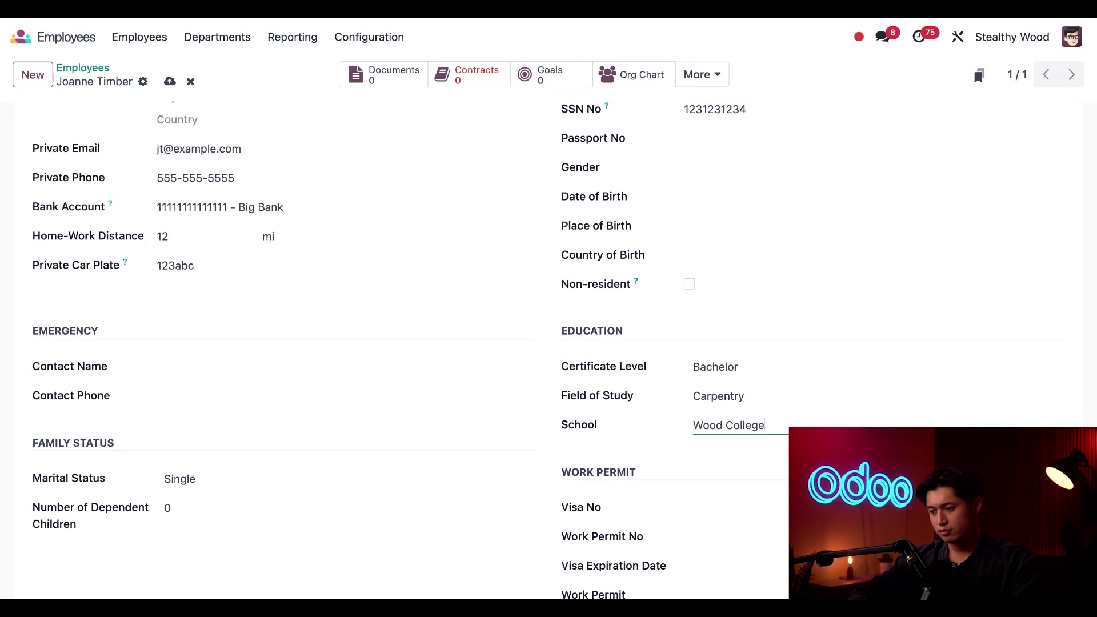
scroll(548, 350, down, 4)
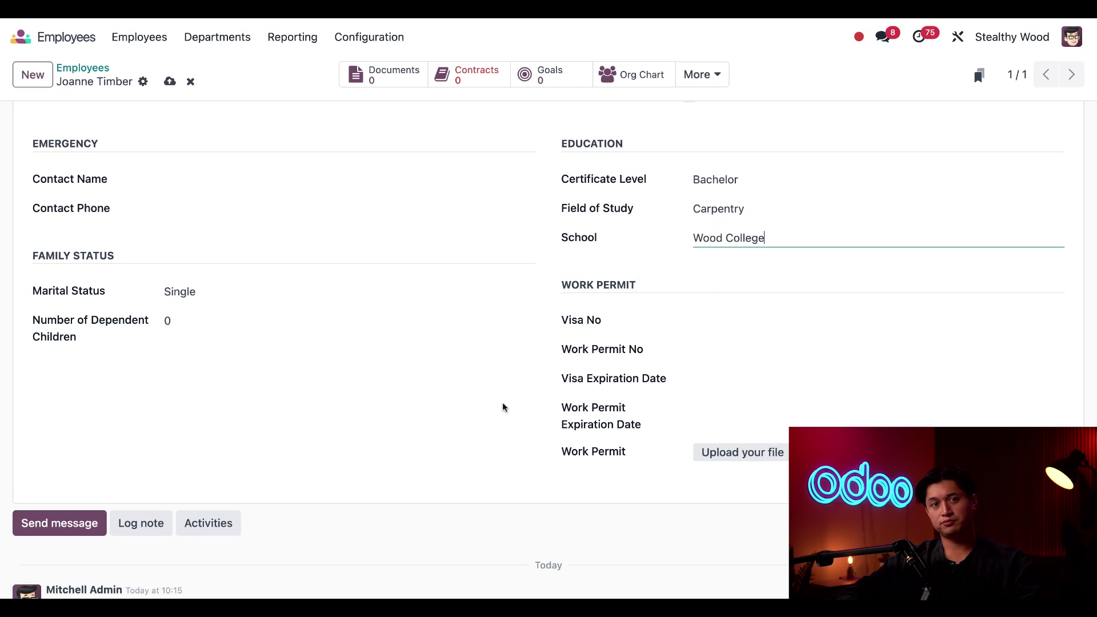
scroll(503, 406, up, 5)
scroll(503, 406, up, 6)
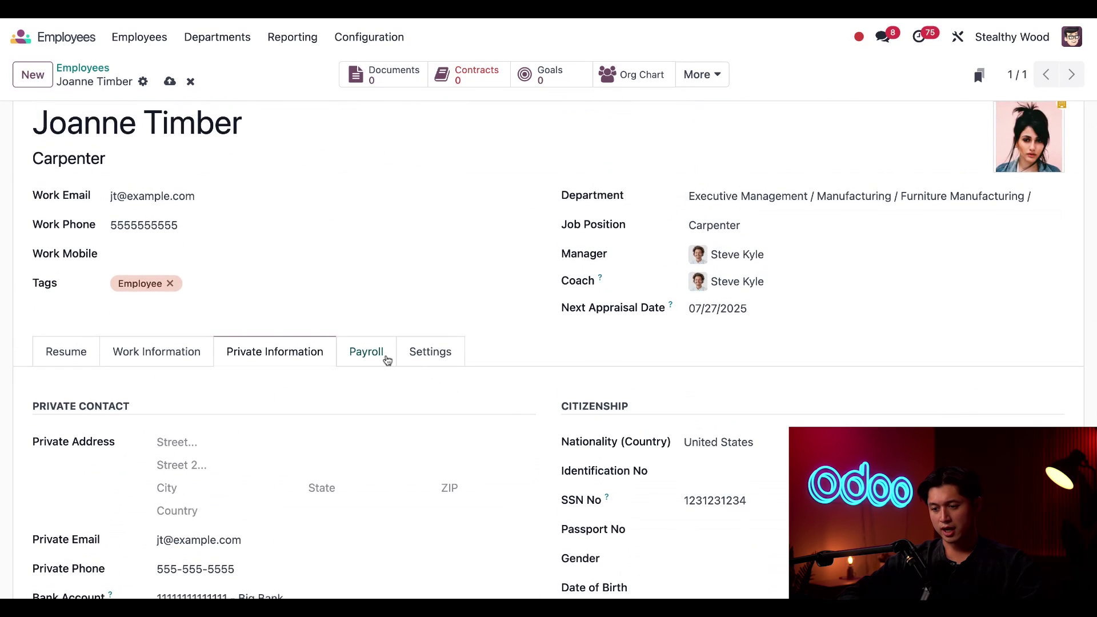
Step: On the Payroll tab, fill in the employee's registration number and review the payroll details
click(379, 358)
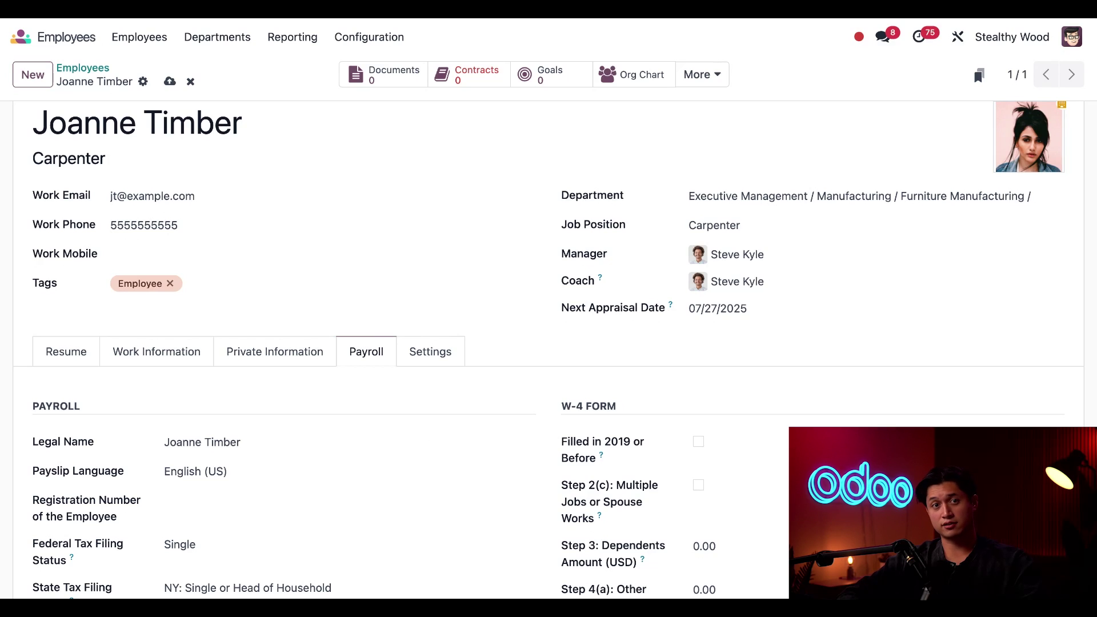
scroll(255, 413, down, 3)
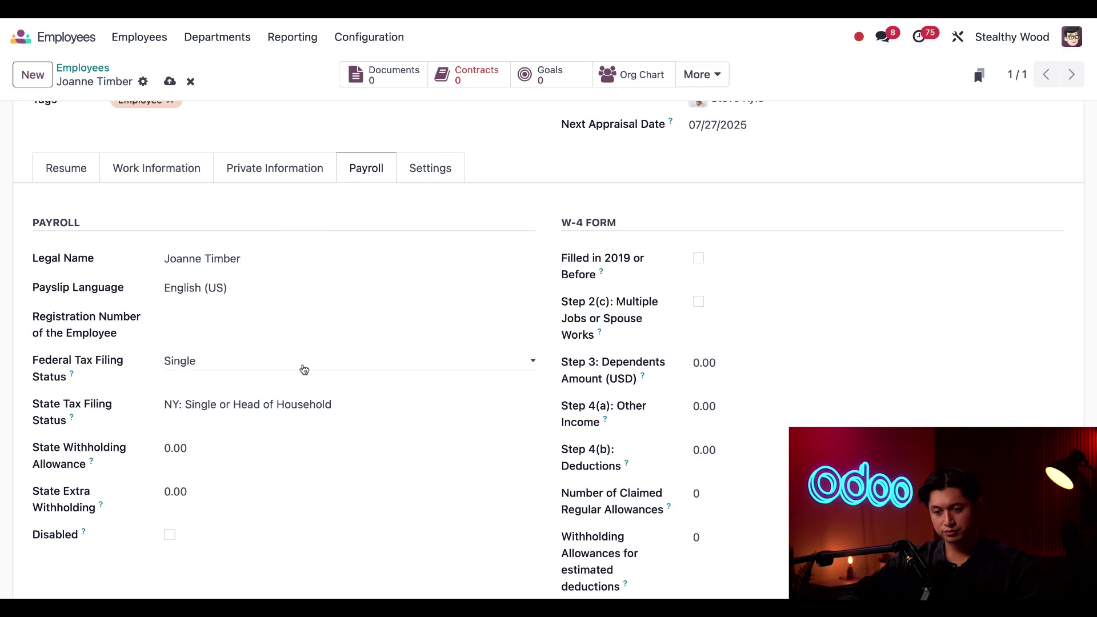
click(276, 322)
text(123456)
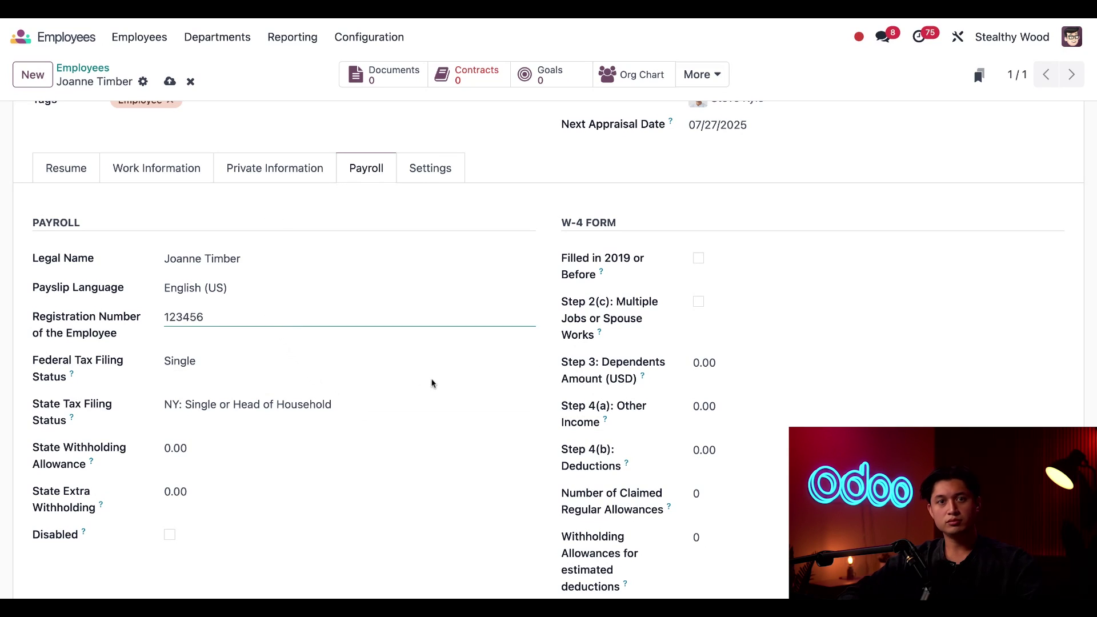
scroll(792, 169, down, 1)
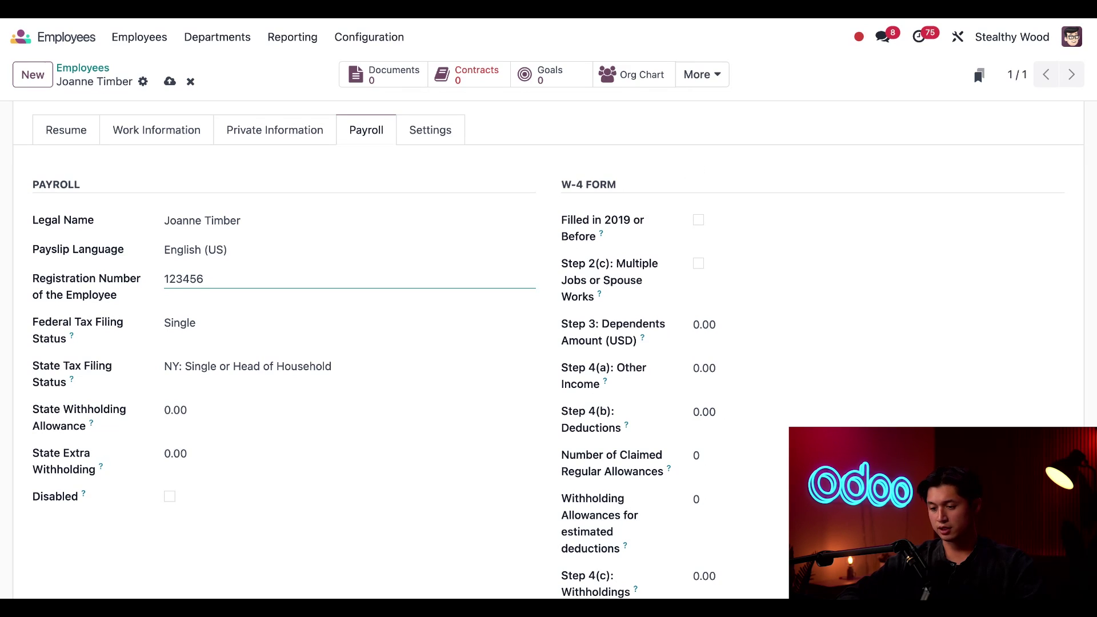
scroll(251, 522, down, 4)
scroll(172, 400, down, 2)
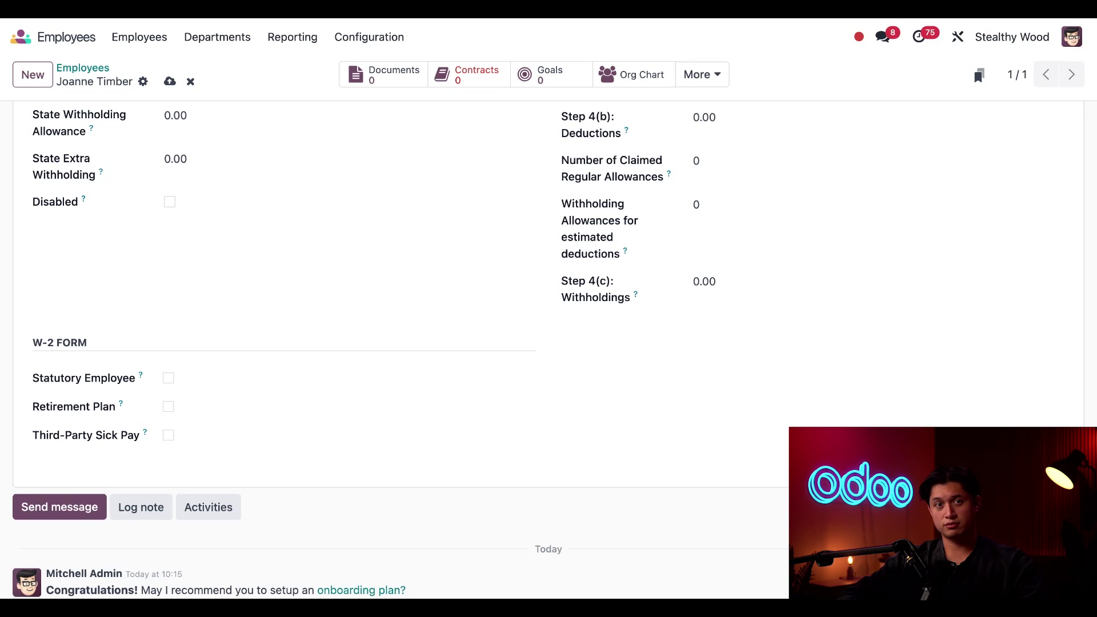
scroll(458, 399, down, 2)
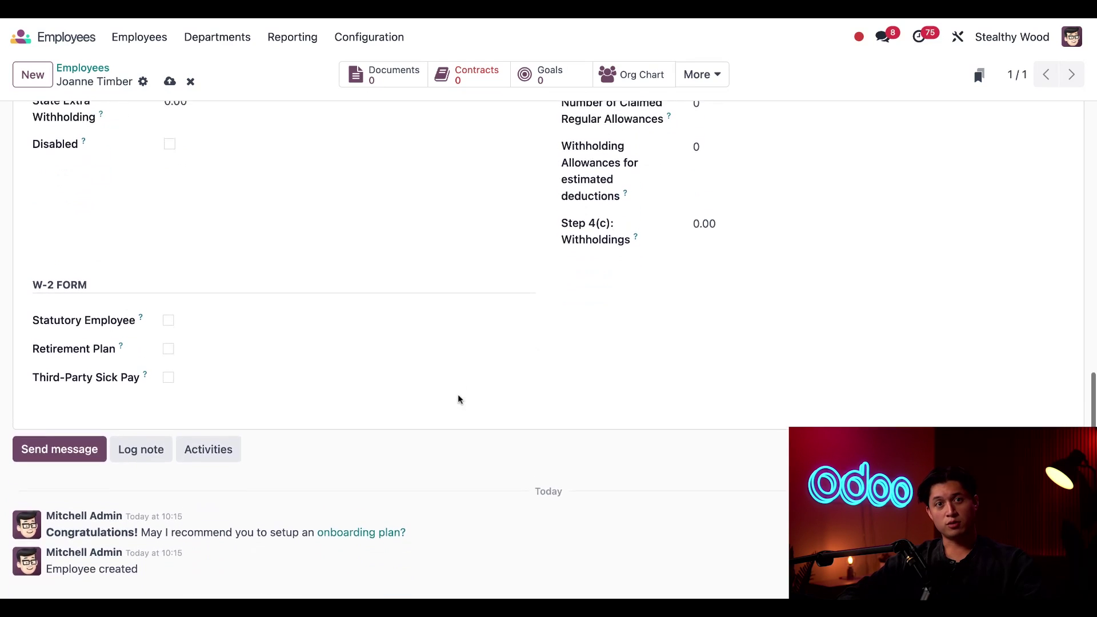
scroll(549, 351, up, 10)
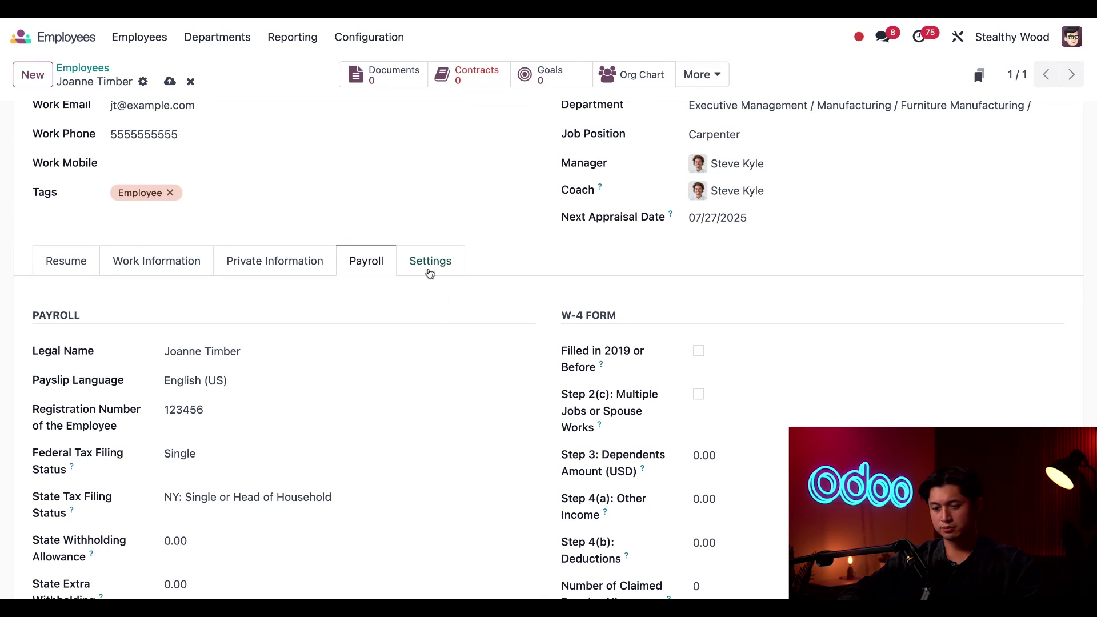
Step: On the Settings tab, link the employee's own user account as Related User
click(430, 264)
scroll(500, 423, down, 1)
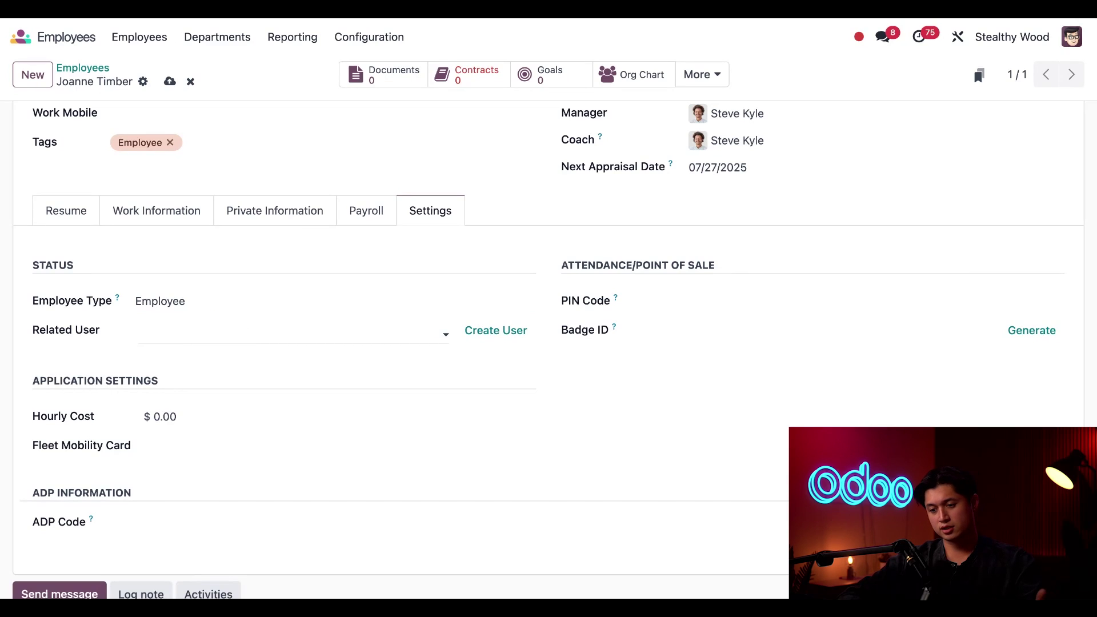
click(229, 333)
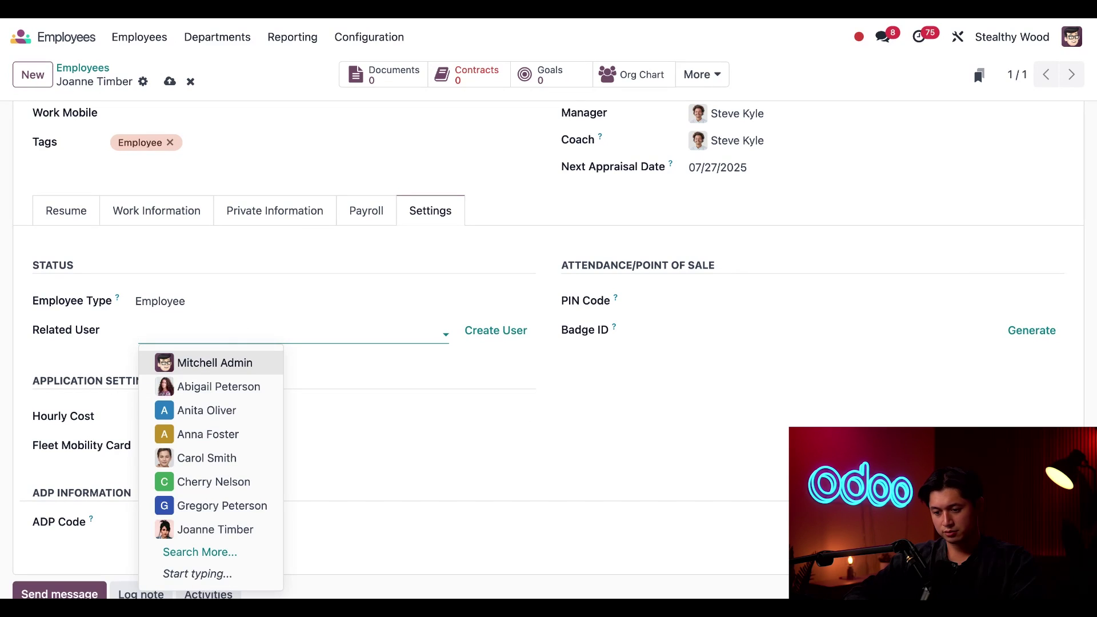
click(201, 533)
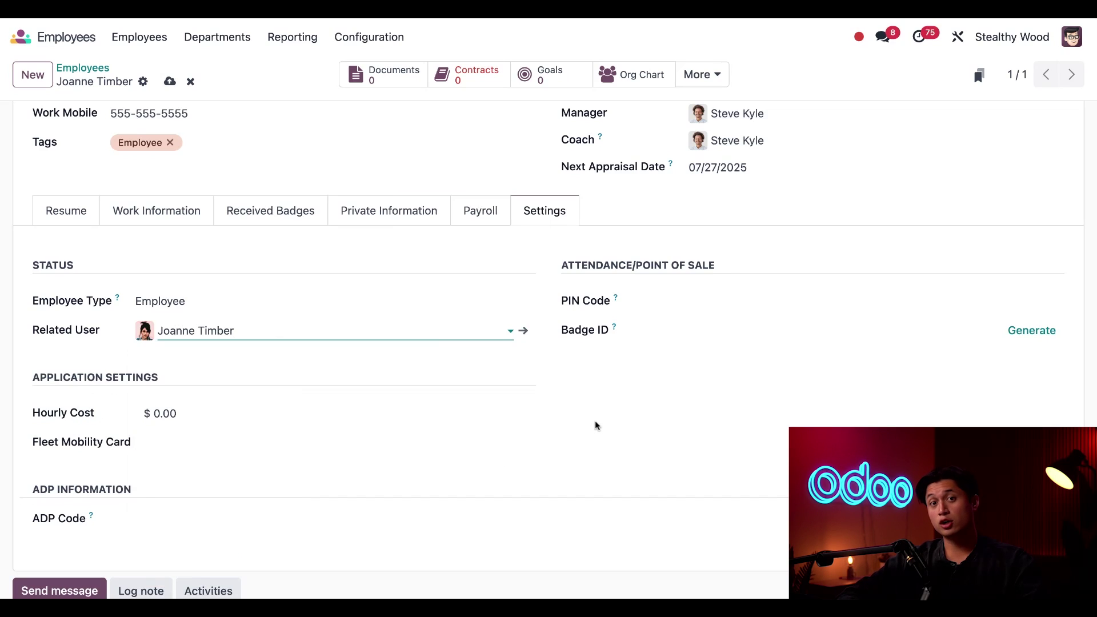
click(270, 323)
click(669, 398)
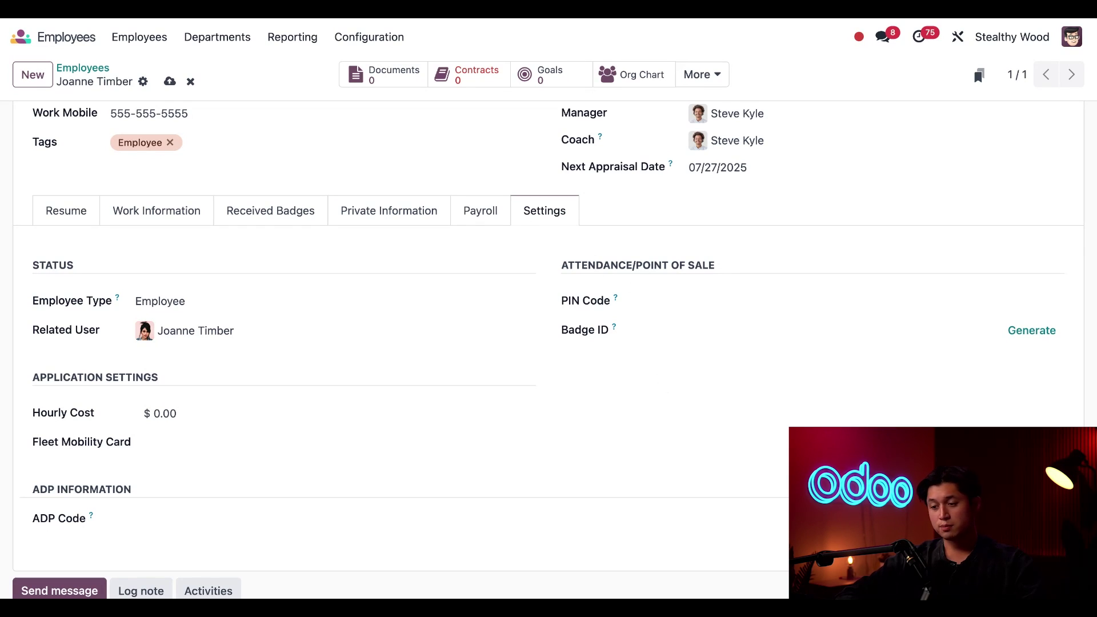
Step: Set the attendance PIN code and generate a badge ID
click(704, 300)
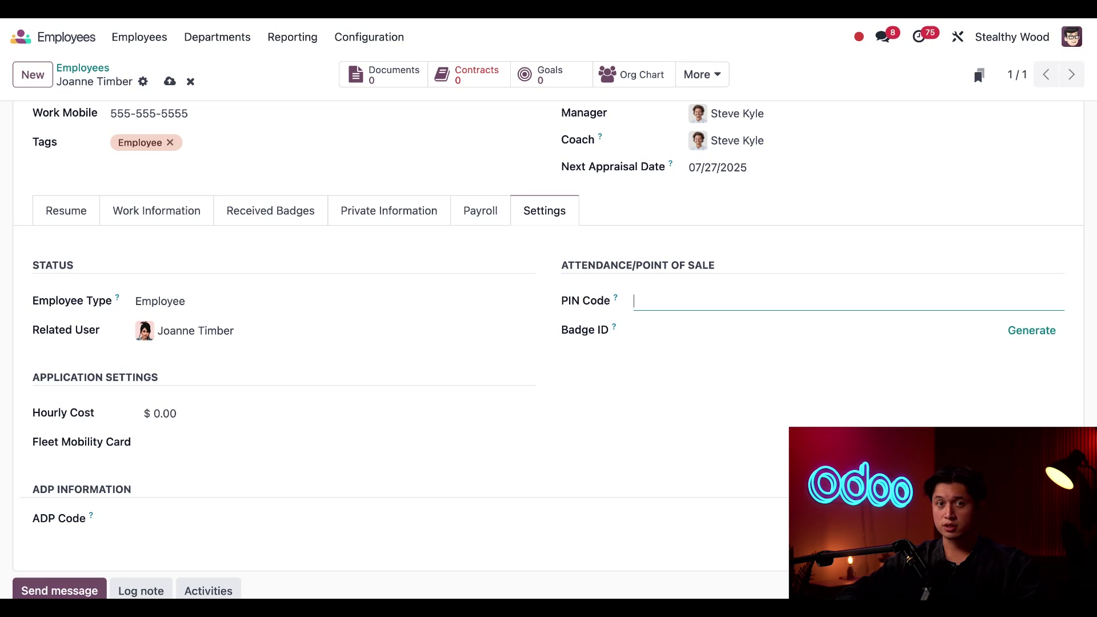
text(1234)
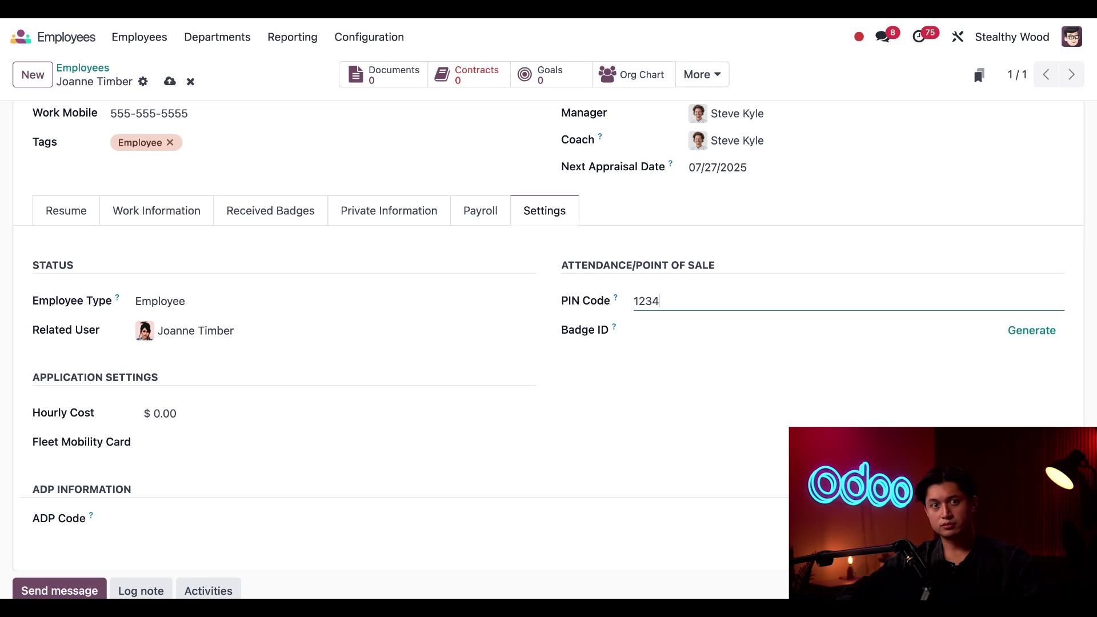
scroll(654, 387, up, 3)
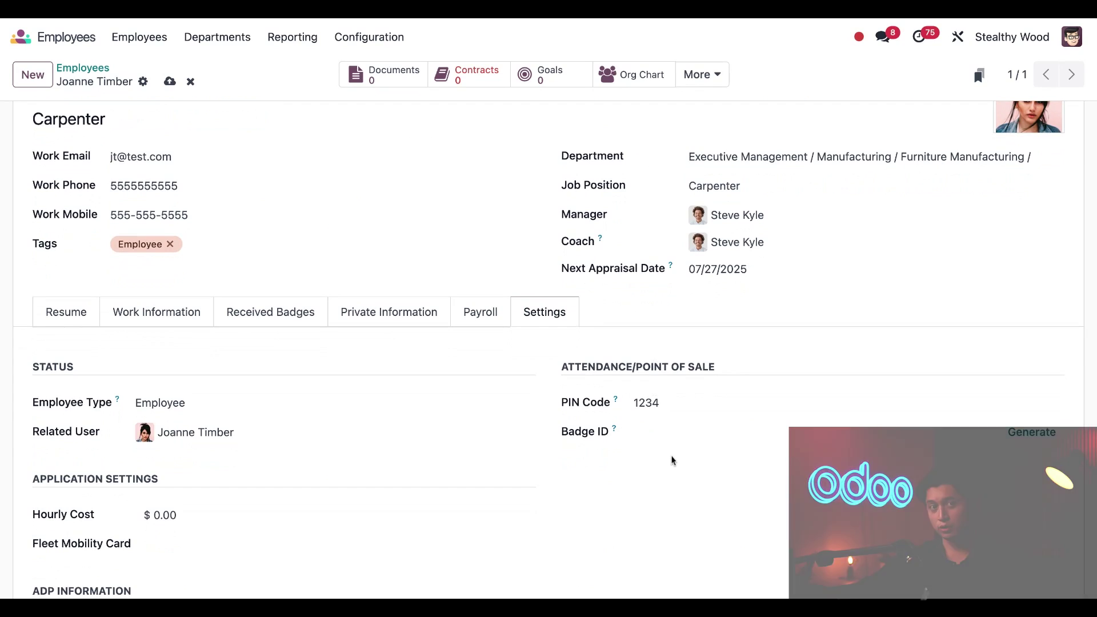
click(1031, 432)
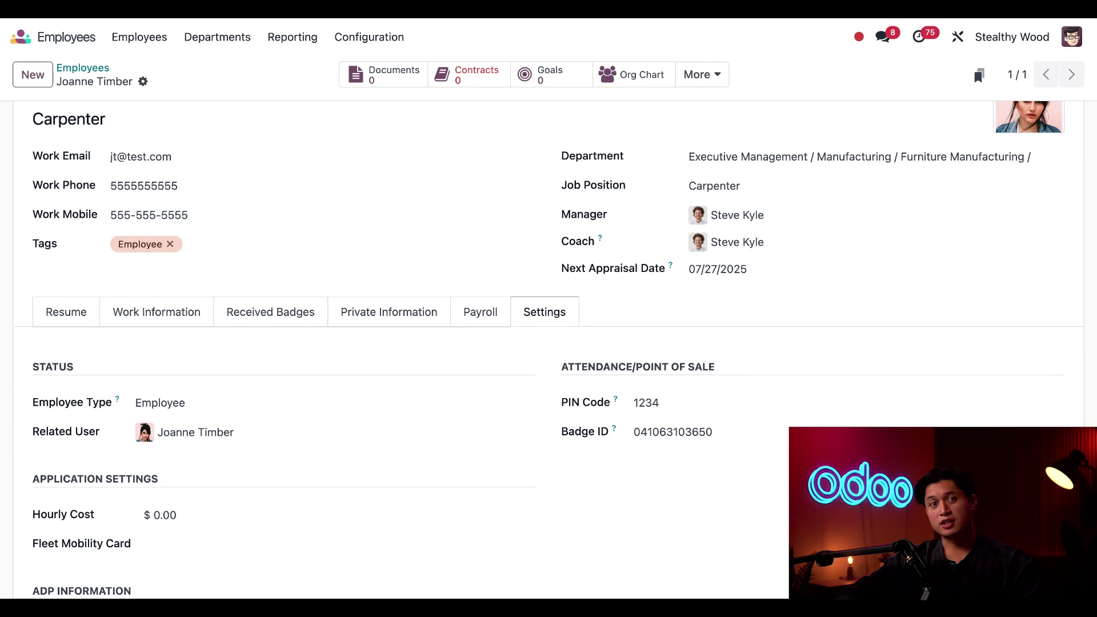
Step: Change the employee's hourly cost to 20, shown as $20.00
scroll(549, 342, down, 3)
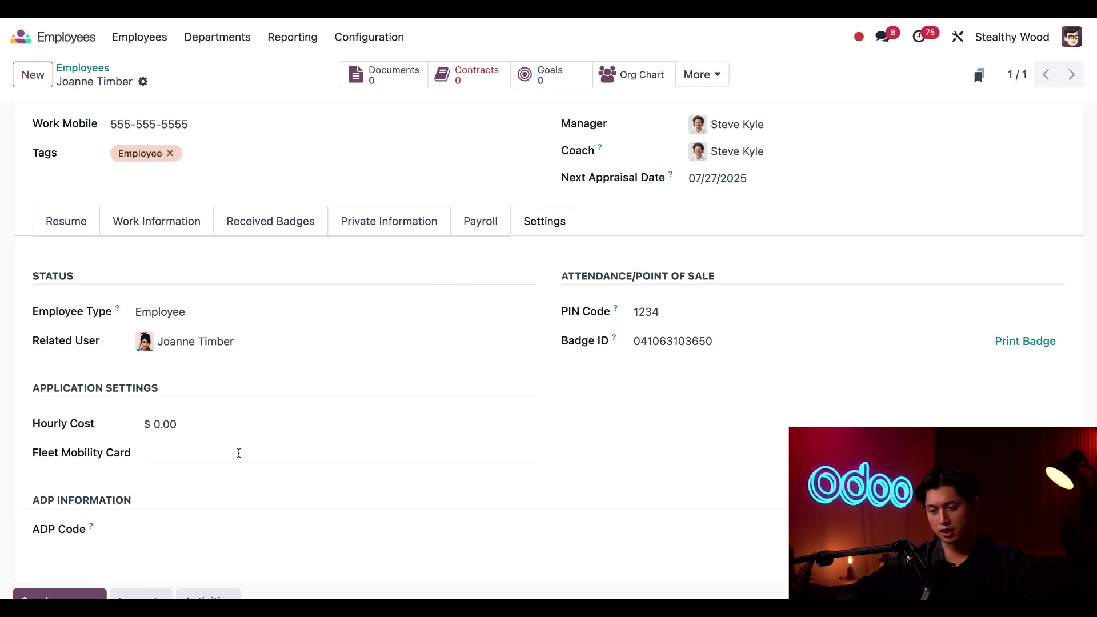
click(193, 416)
text(20)
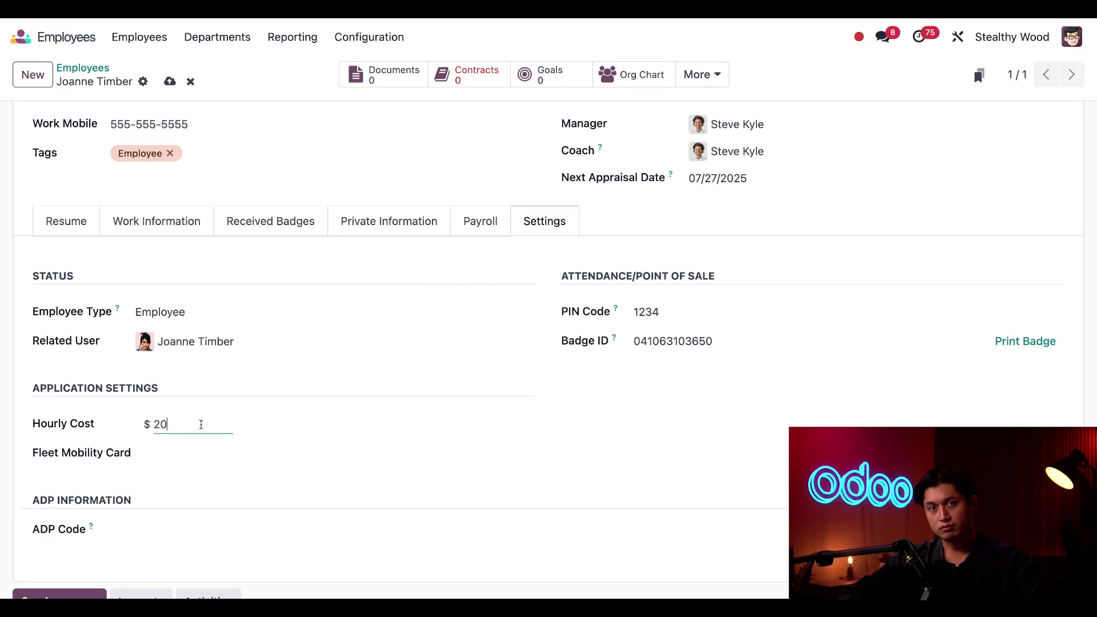
click(341, 484)
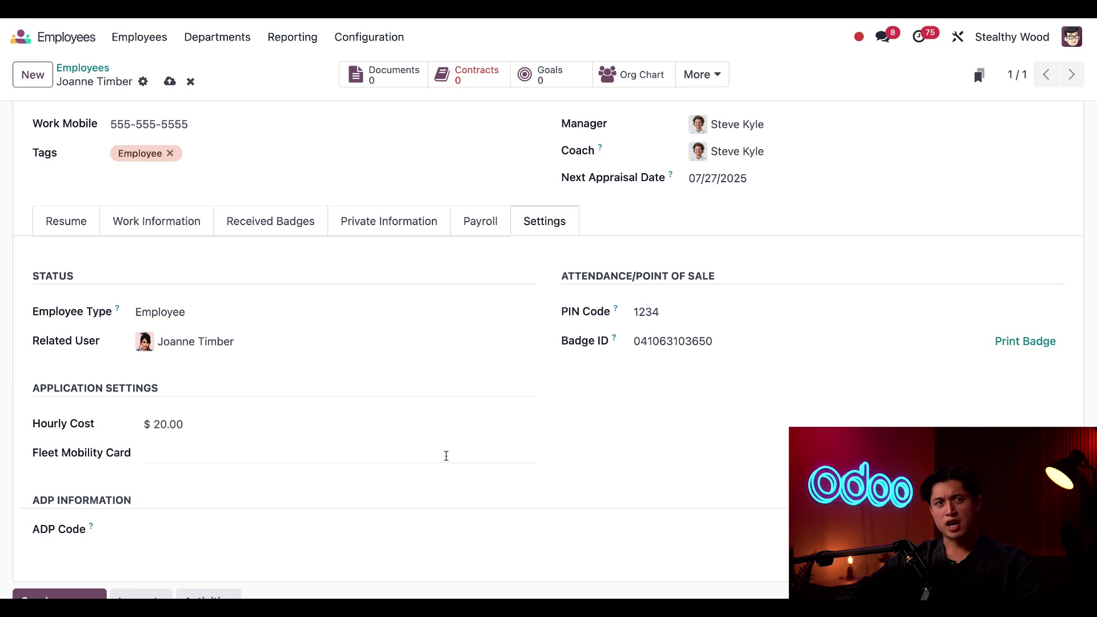